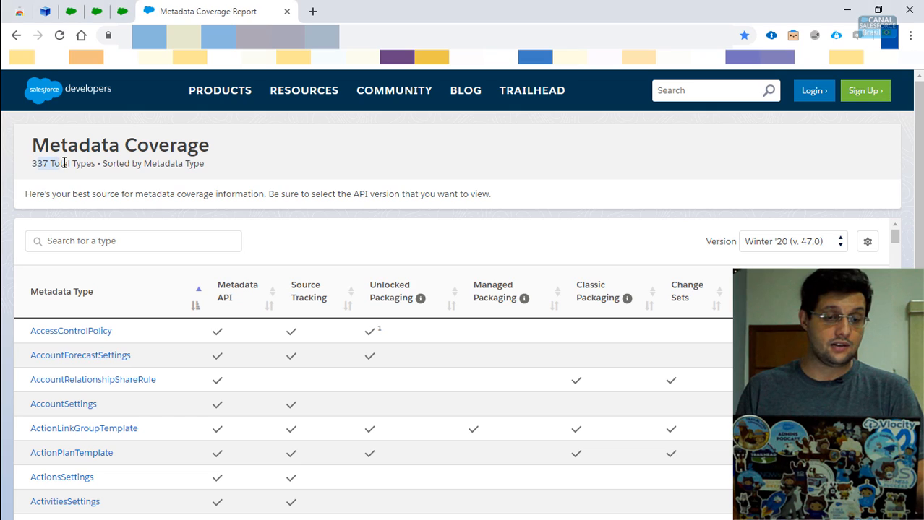
- Keep API version Winter '20 and search the metadata types for 'field'
click(202, 182)
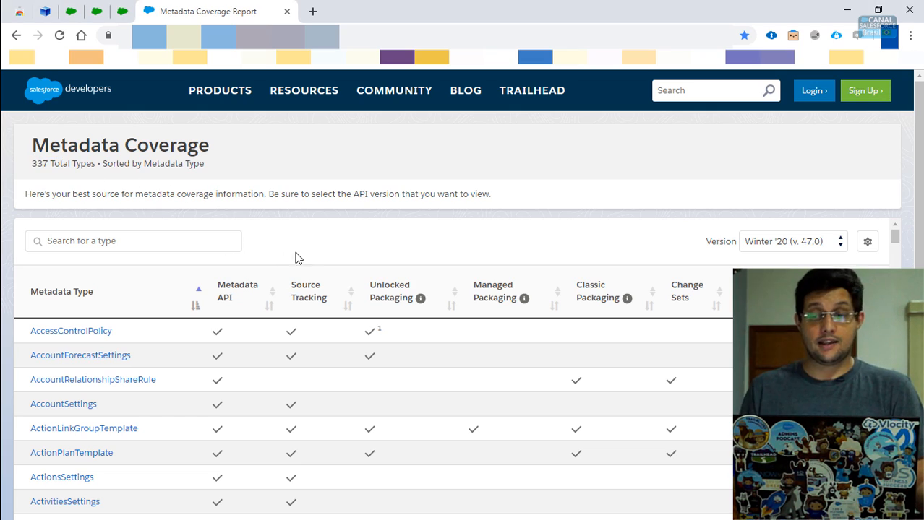
click(836, 245)
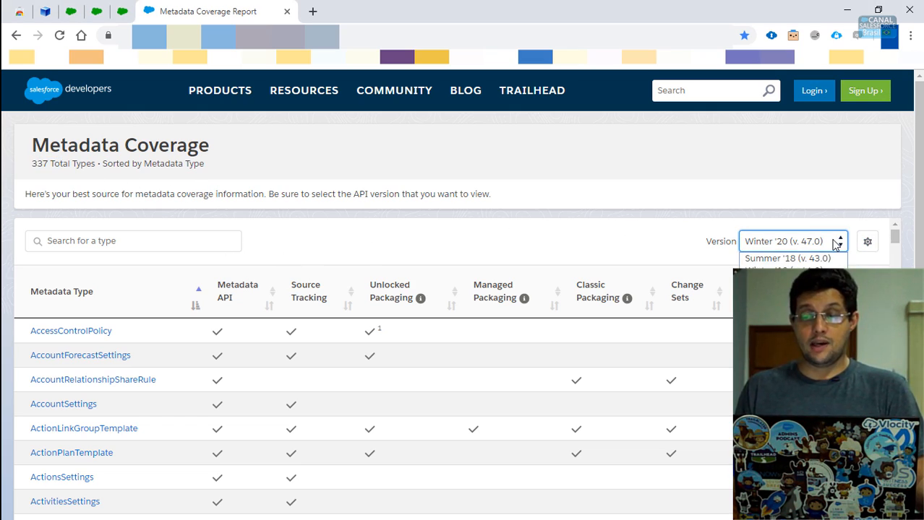
click(836, 245)
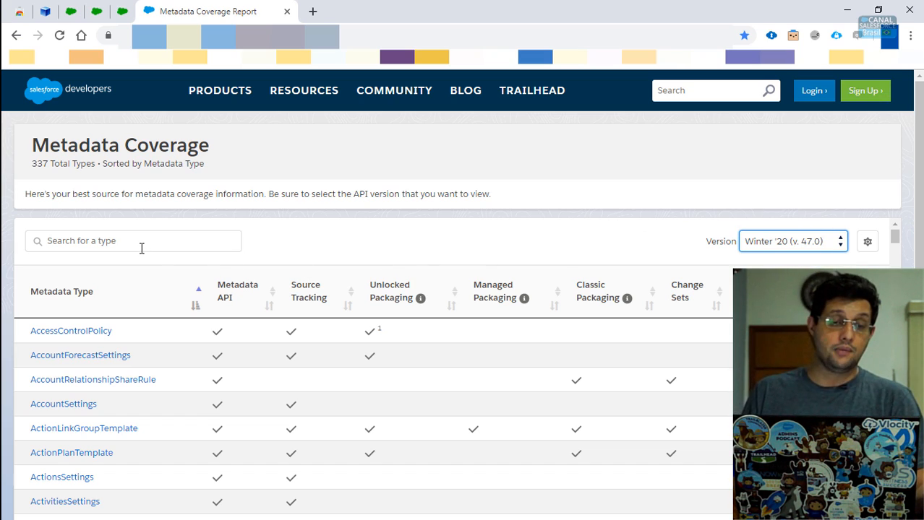
click(199, 239)
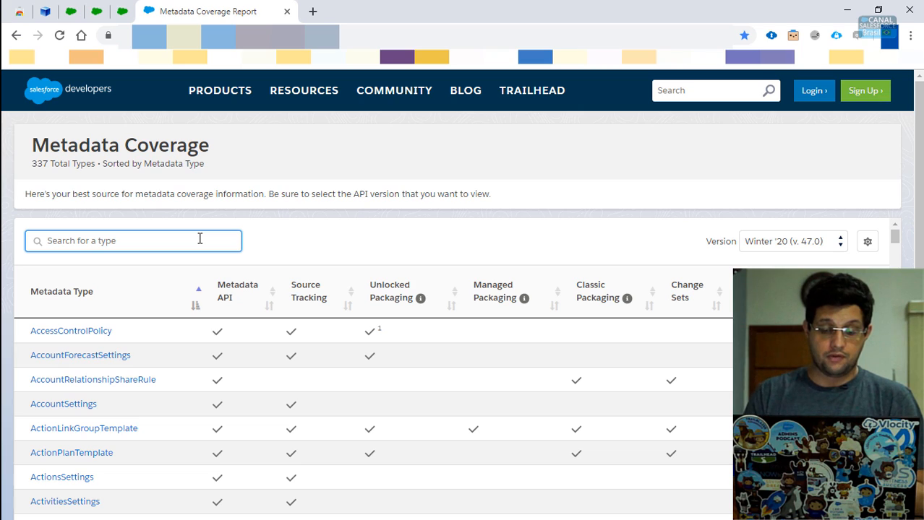
text(field)
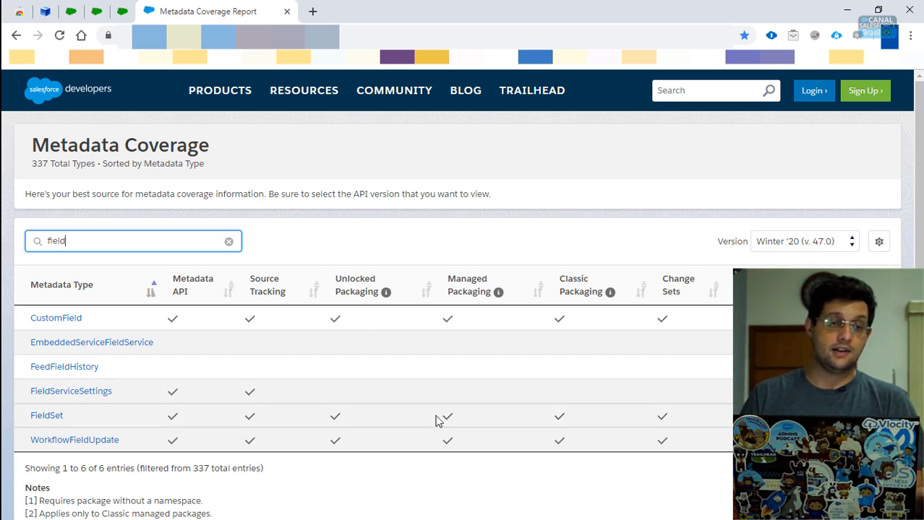
- View the ORGanizer extension store page, then move to the Service Console tab
click(16, 13)
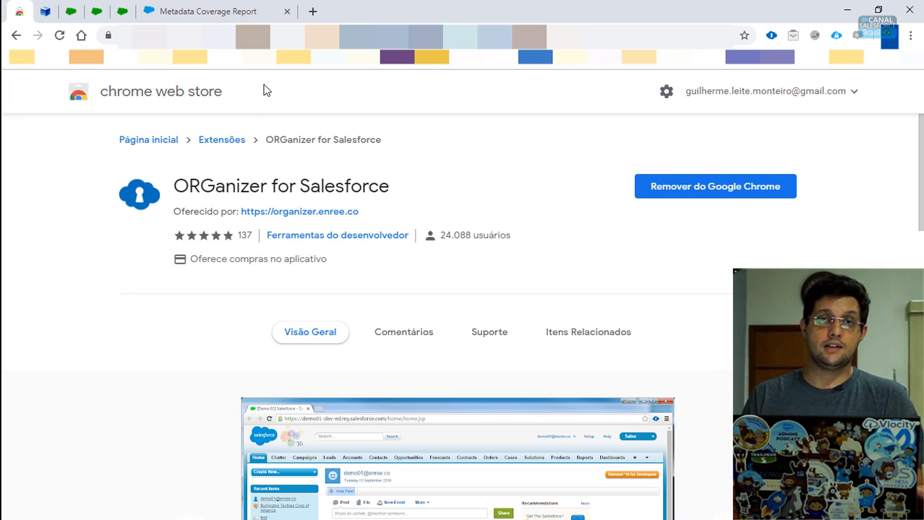
click(96, 12)
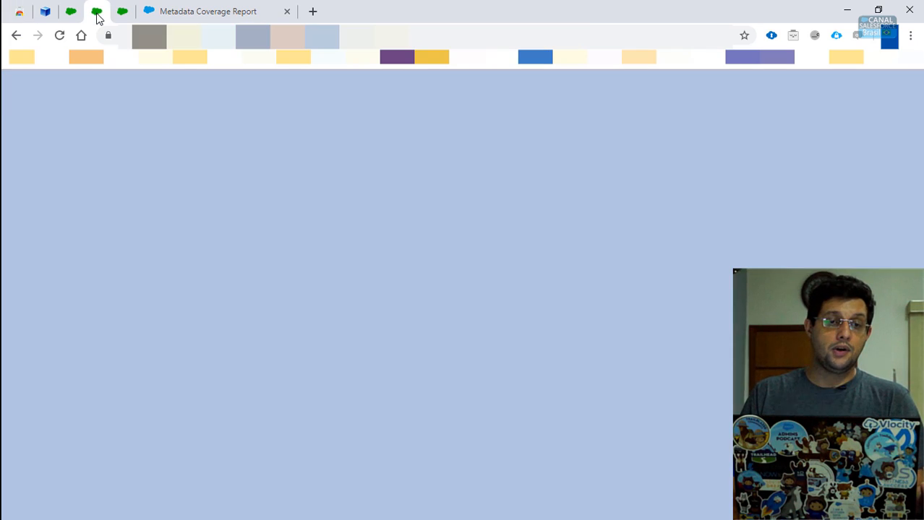
click(72, 13)
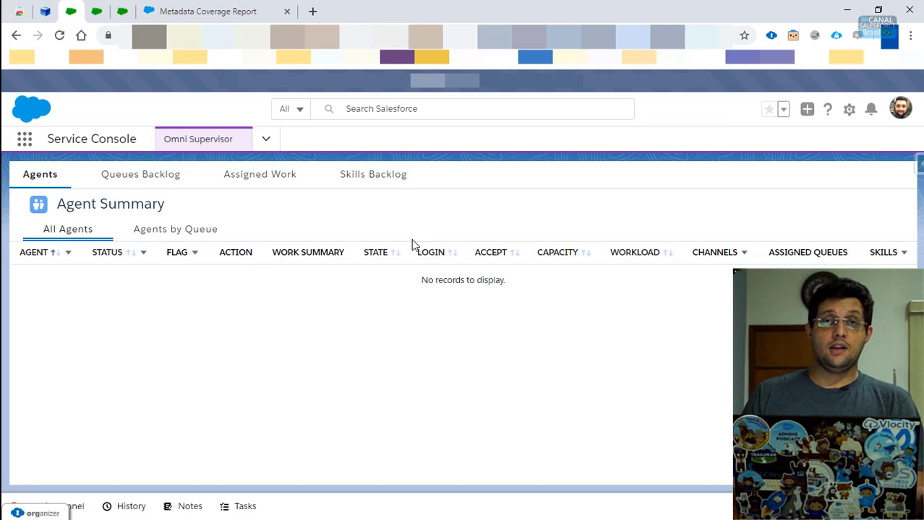
- Open Setup from the gear menu and go to the tab showing Outbound Change Sets
click(848, 110)
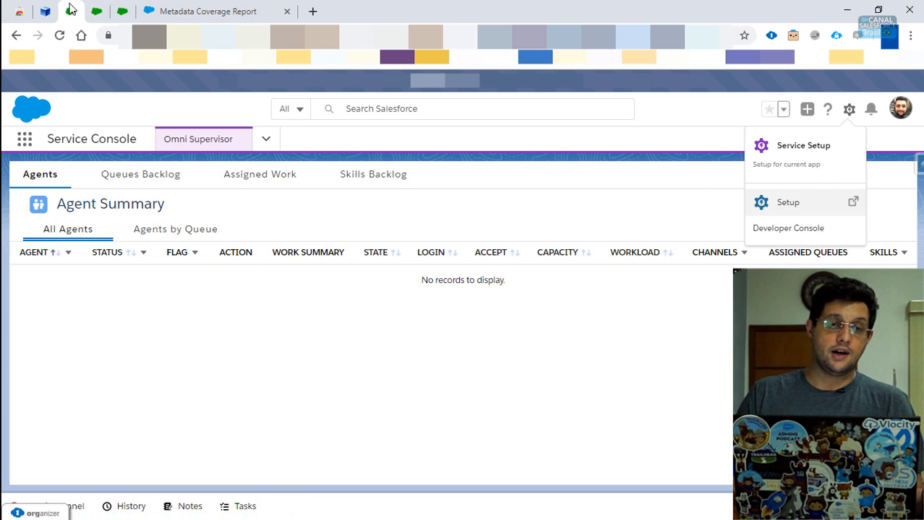
click(94, 14)
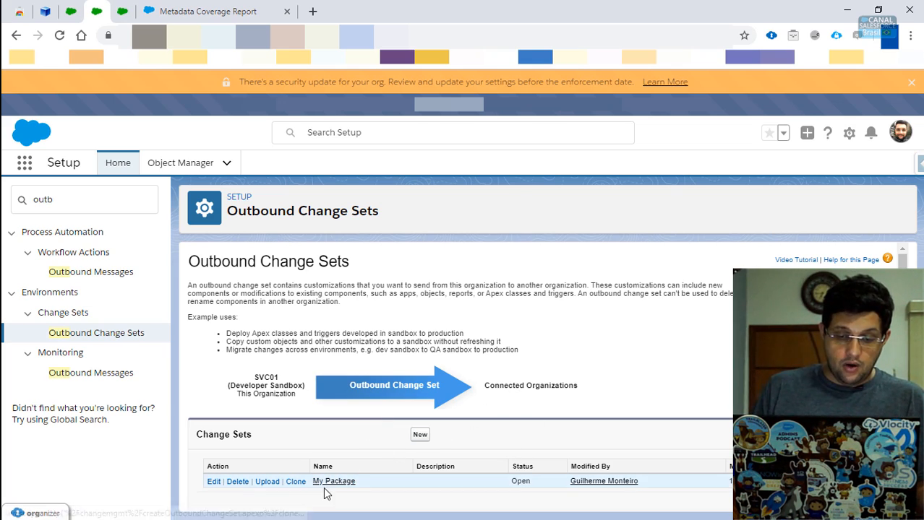
- Preview the New Change Set form, then view My Package with its ORGanizer Change Set Helper
click(422, 434)
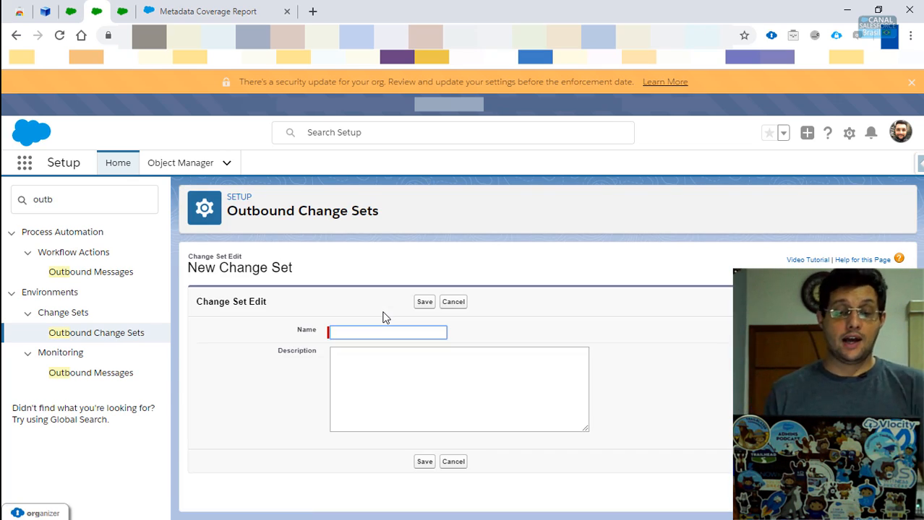
click(404, 392)
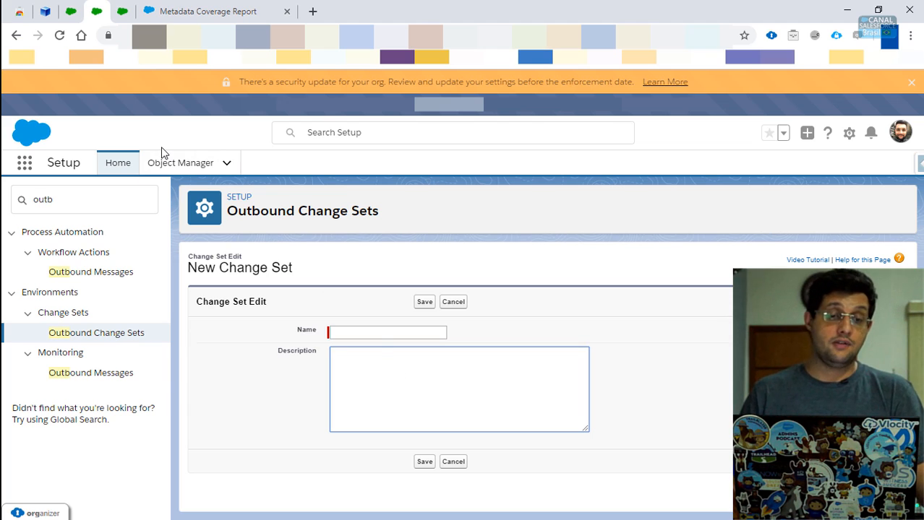
click(124, 15)
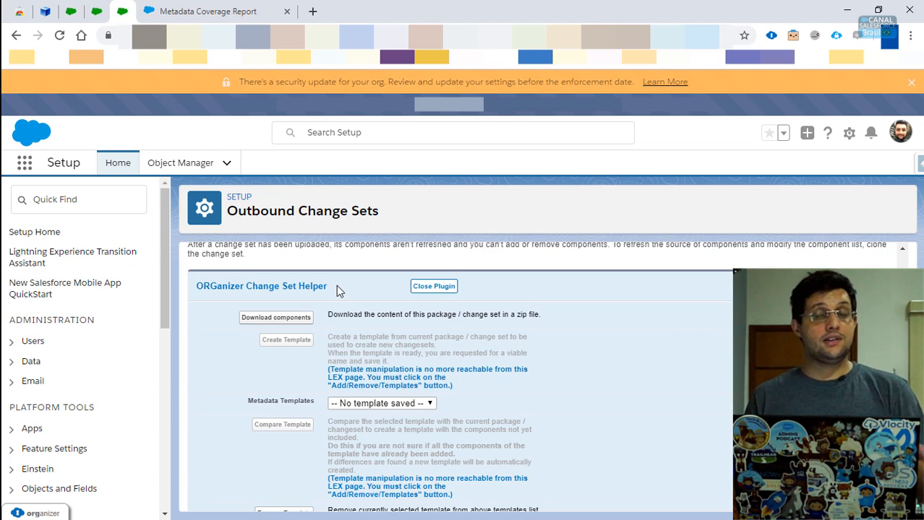
drag(345, 275, 328, 295)
scroll(348, 297, down, 1)
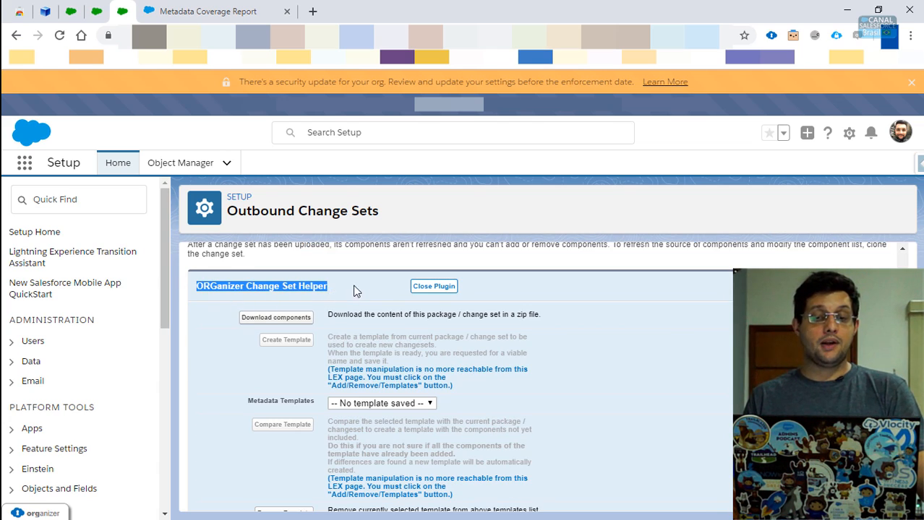
scroll(375, 292, down, 2)
scroll(376, 292, up, 2)
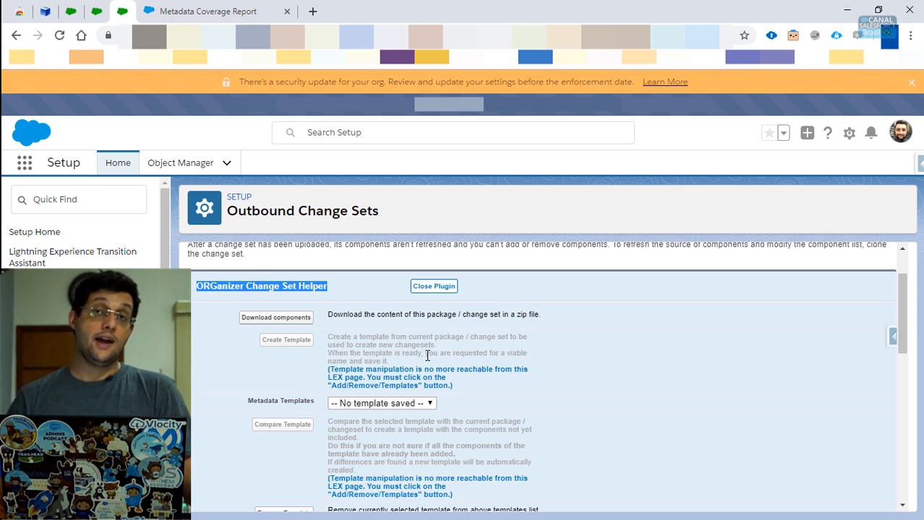
- Review the three change set components, including A-SKU custom field and page layout, then open Add / Remove / Templates
scroll(377, 443, down, 4)
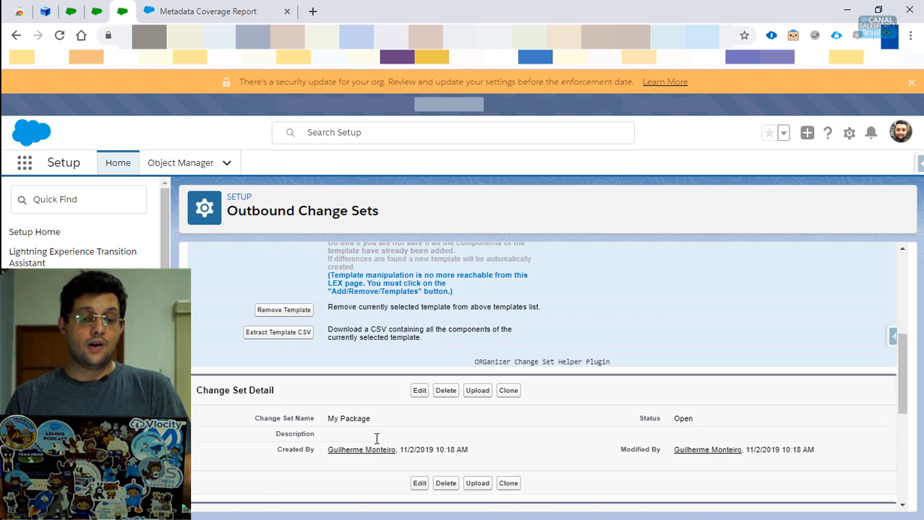
scroll(287, 393, down, 2)
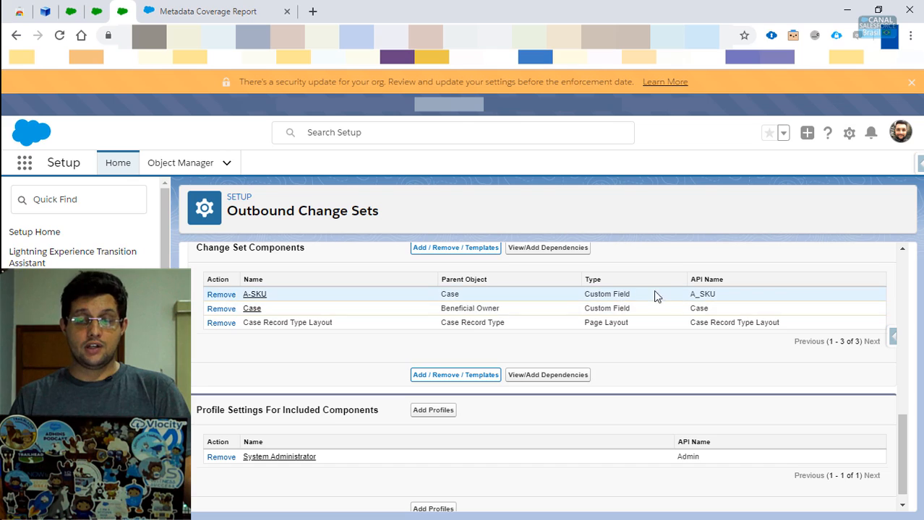
drag(643, 294, 586, 292)
drag(647, 305, 572, 287)
drag(621, 322, 568, 324)
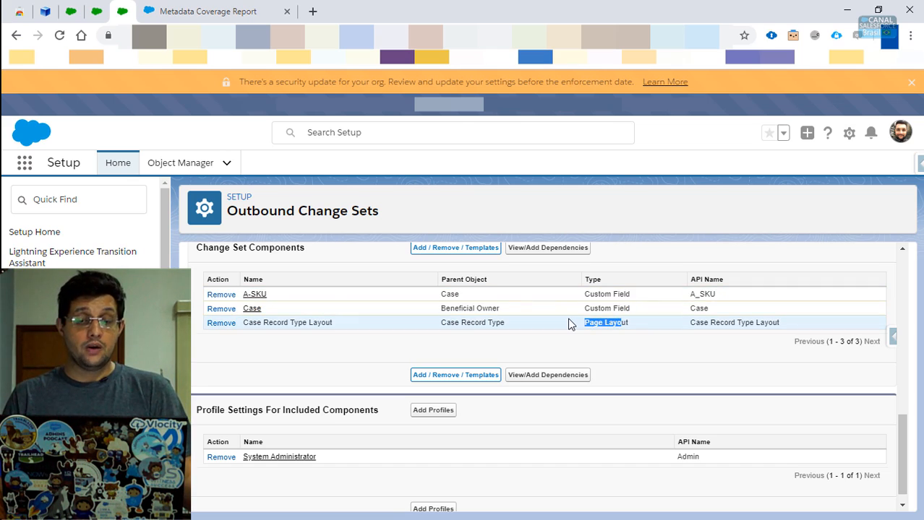
click(355, 471)
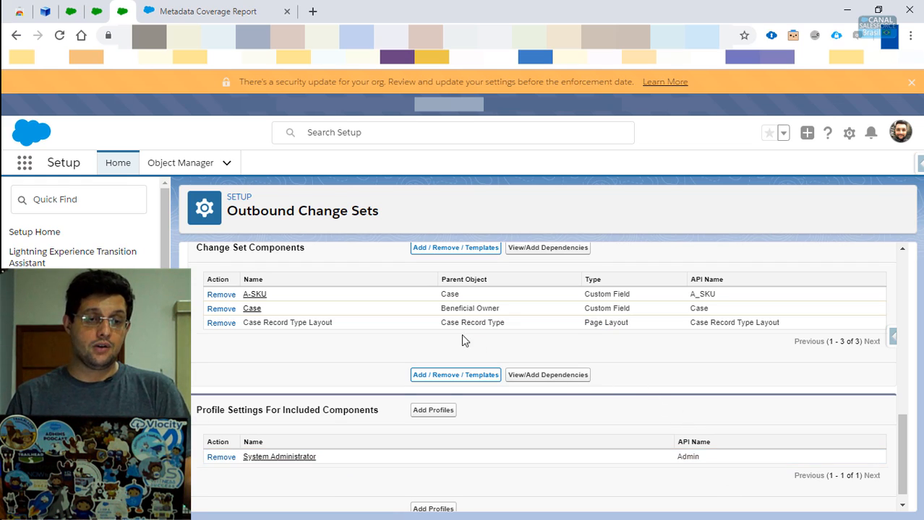
click(474, 260)
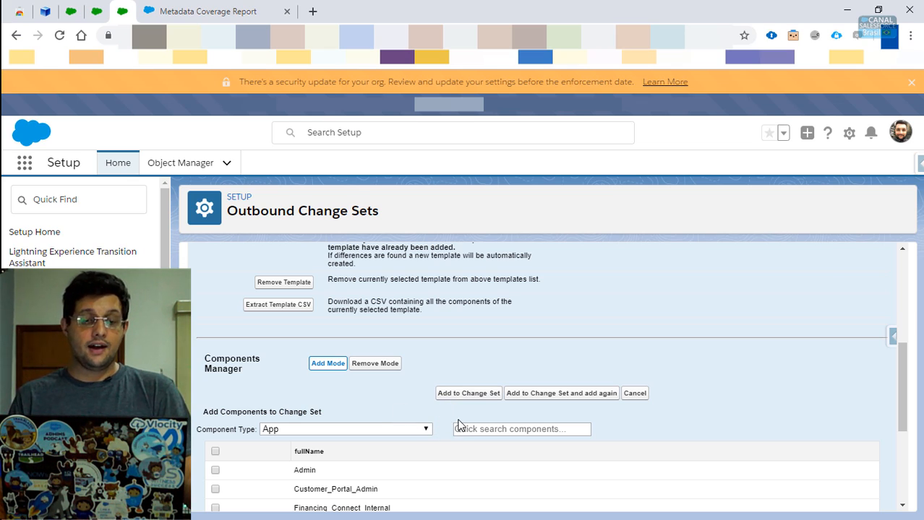
- Filter App components by 'admin' and toggle select-all on and off for the three matches
click(497, 428)
text(asd)
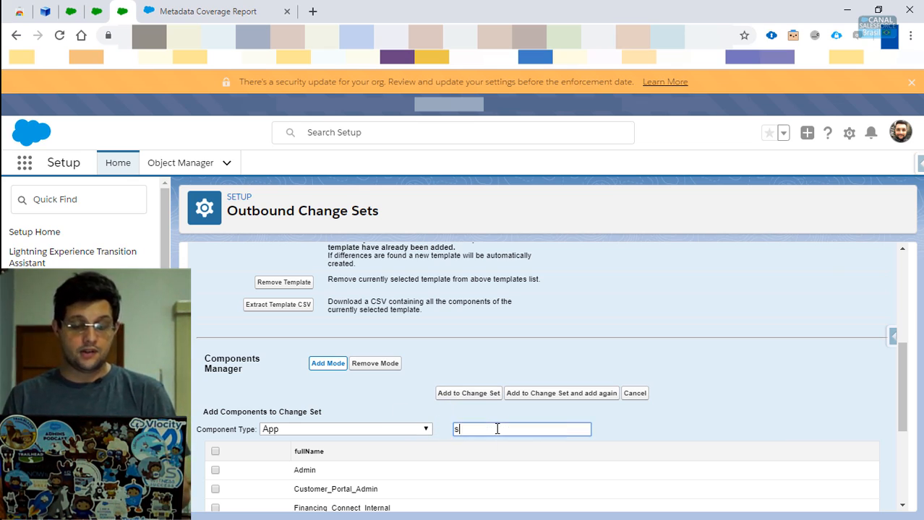
key(BackSpace)
key(BackSpace)
key(BackSpace)
text(dm)
key(BackSpace)
key(BackSpace)
text(admin)
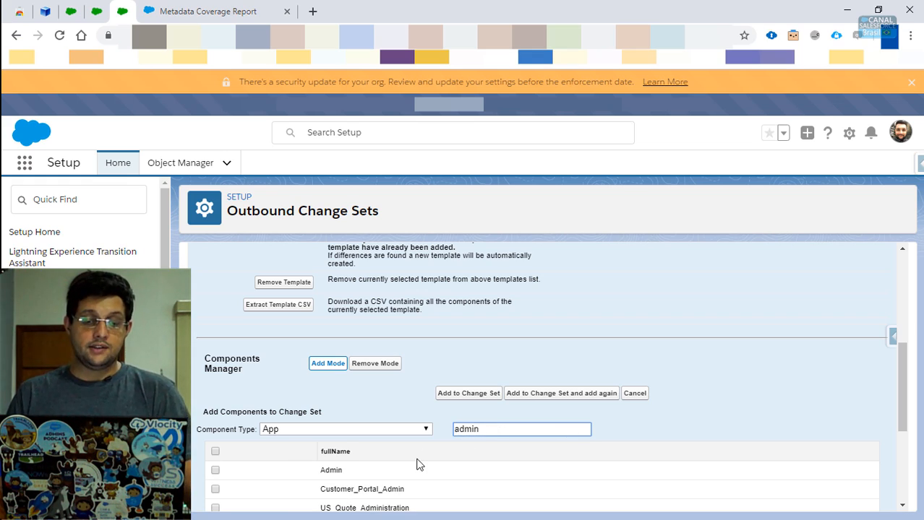
scroll(418, 464, down, 1)
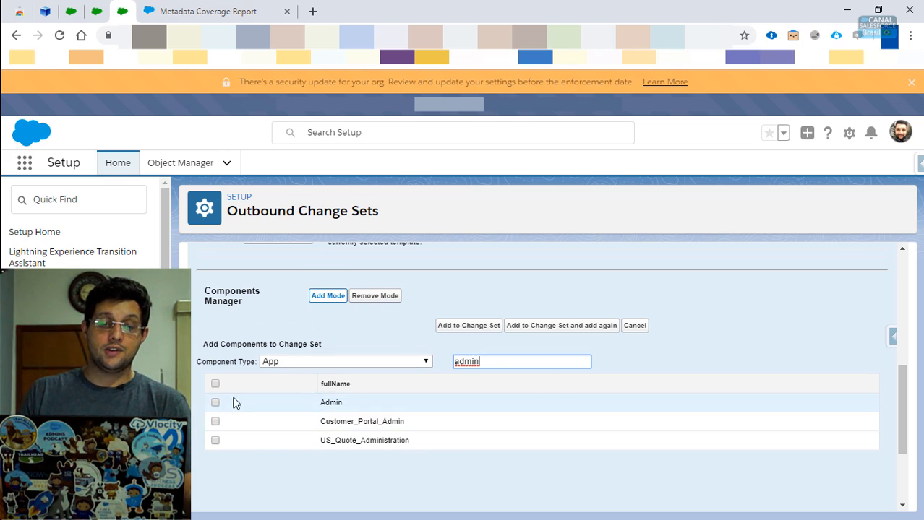
click(215, 384)
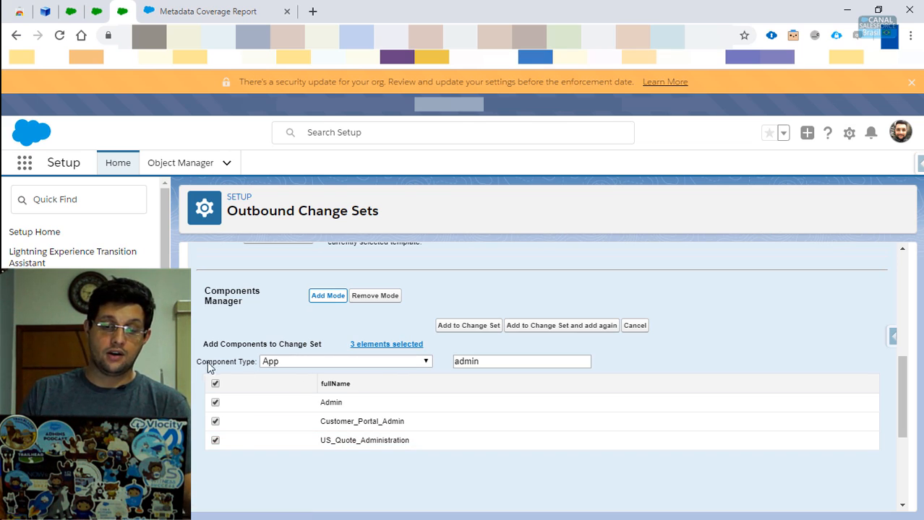
click(215, 384)
scroll(459, 432, up, 3)
scroll(459, 432, down, 2)
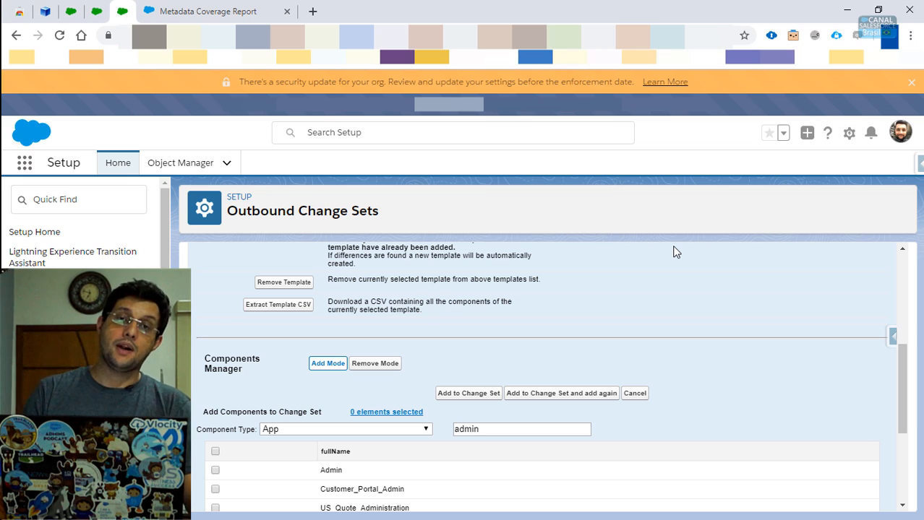
- Cancel adding components and download the change set as the My_Package zip into Downloads
scroll(673, 252, up, 5)
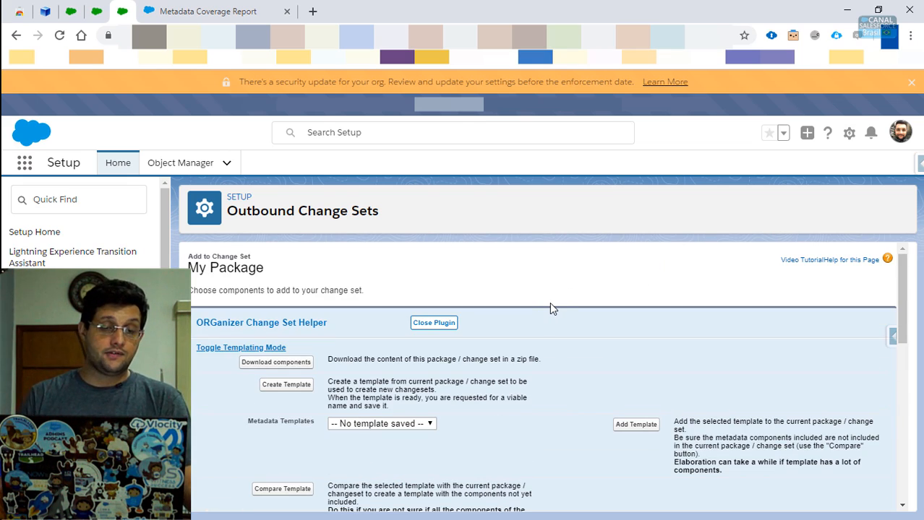
scroll(553, 305, down, 6)
scroll(620, 321, up, 3)
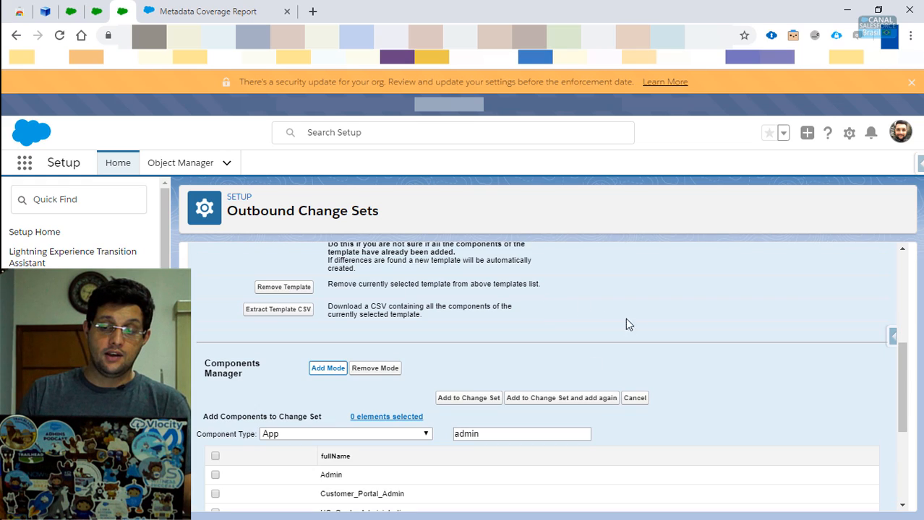
click(636, 398)
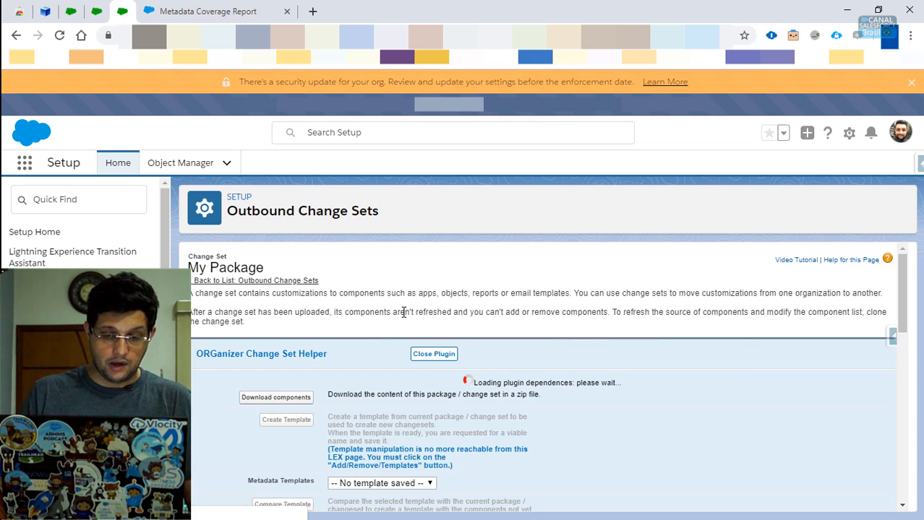
click(274, 387)
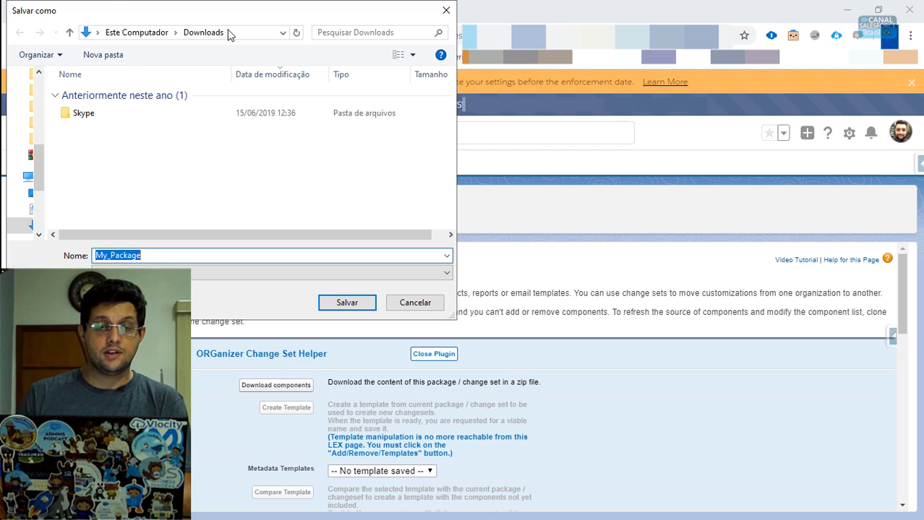
click(344, 302)
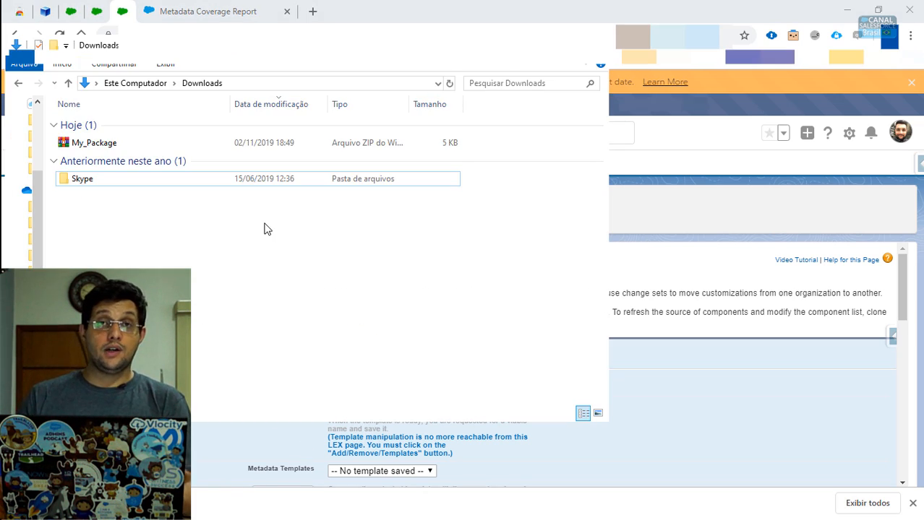
- Extract My_Package.zip into a My_Package folder
double_click(83, 142)
right_click(83, 142)
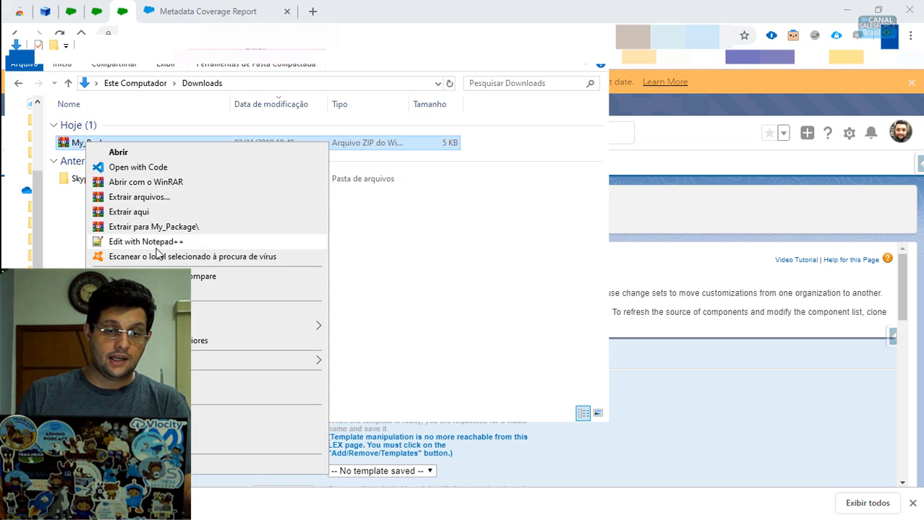
click(169, 226)
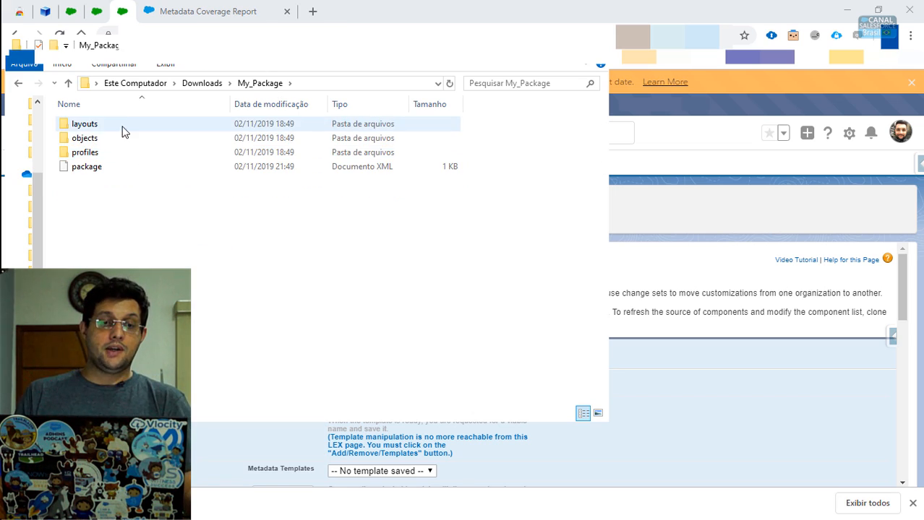
- Browse the layouts folder, then open package.xml in Notepad++
click(99, 124)
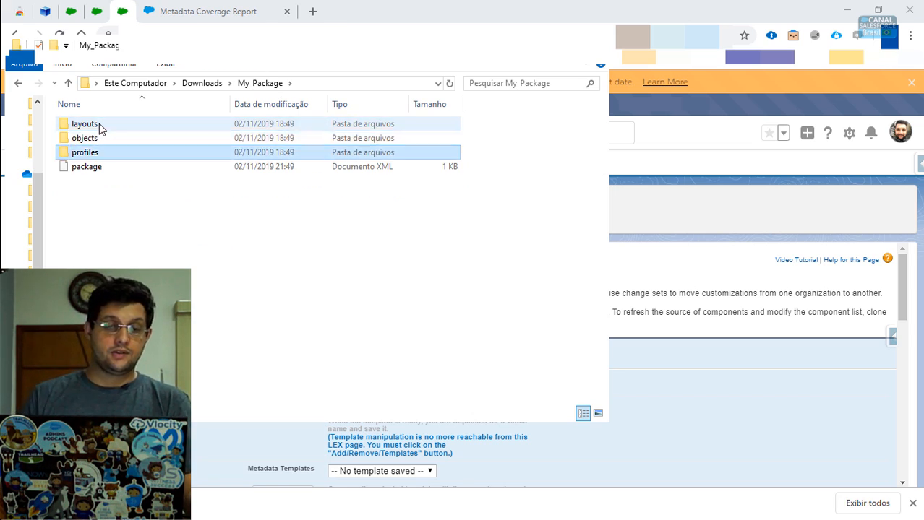
double_click(99, 124)
key(BackSpace)
key(Down)
key(Down)
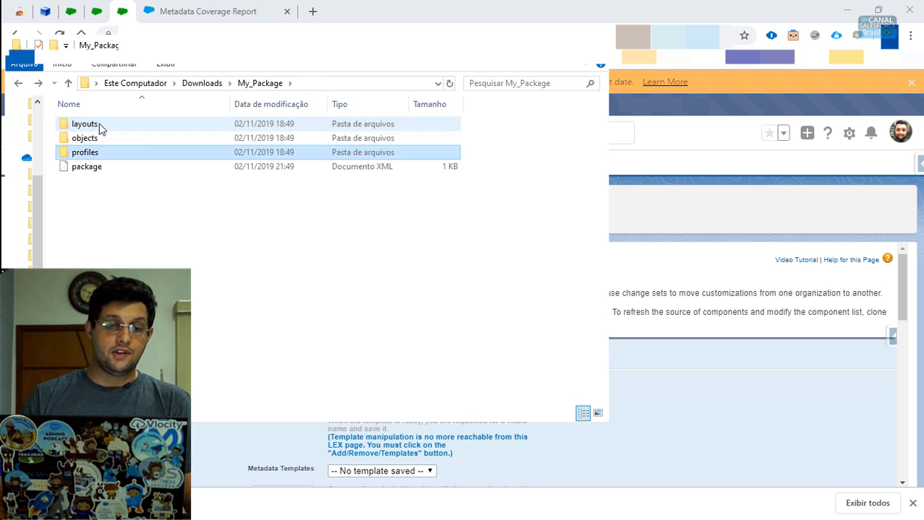
right_click(92, 165)
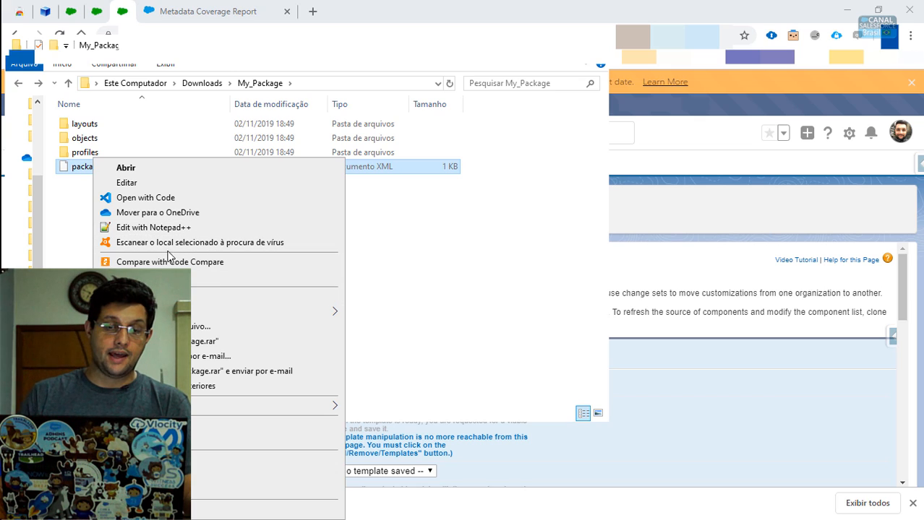
click(161, 228)
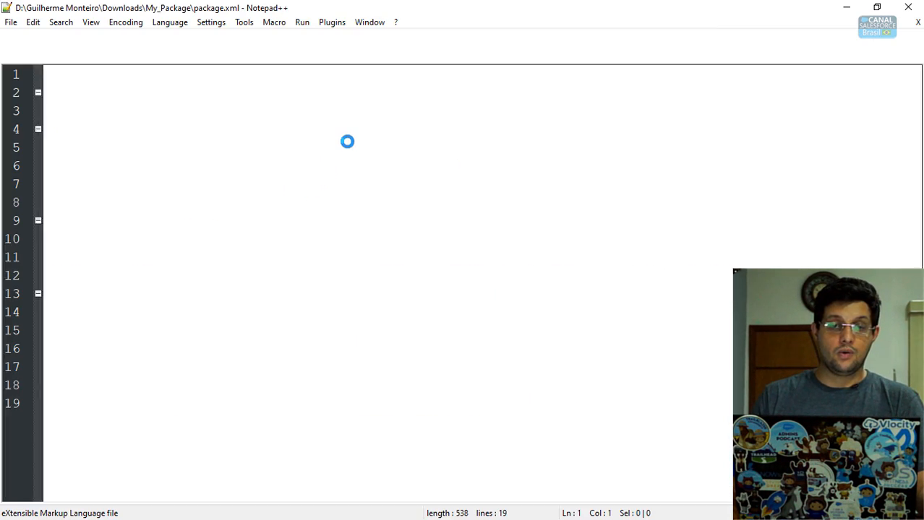
- Review package.xml, picking out the CaseRecordTypes__mdt Case Record Type Layout member on line 10
drag(144, 405, 4, 91)
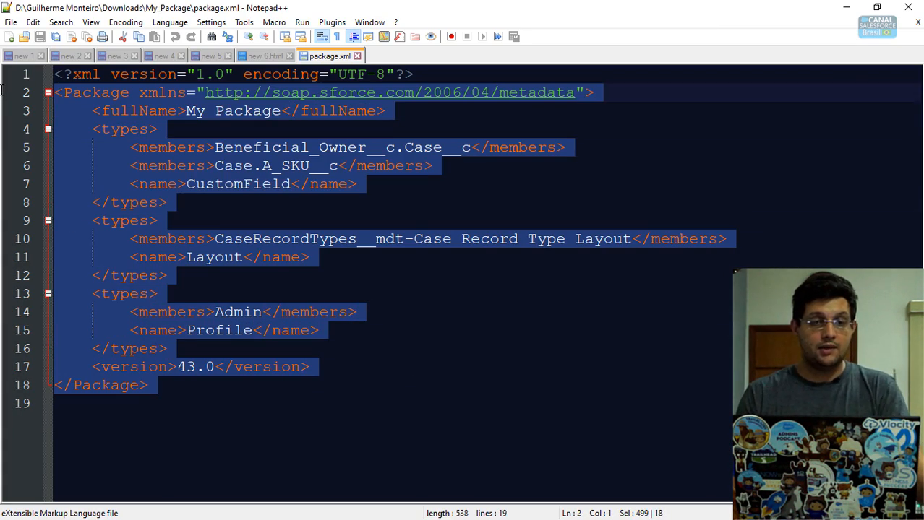
click(483, 335)
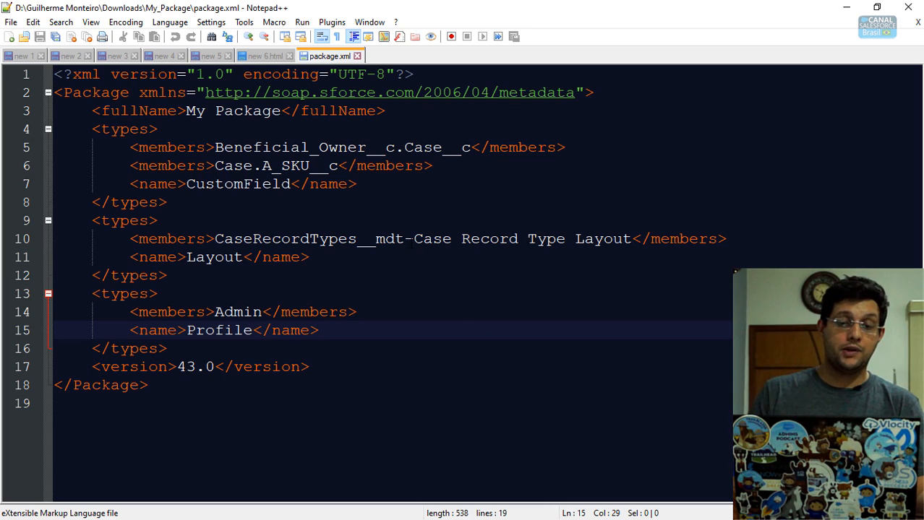
double_click(214, 258)
click(261, 239)
drag(215, 240, 406, 239)
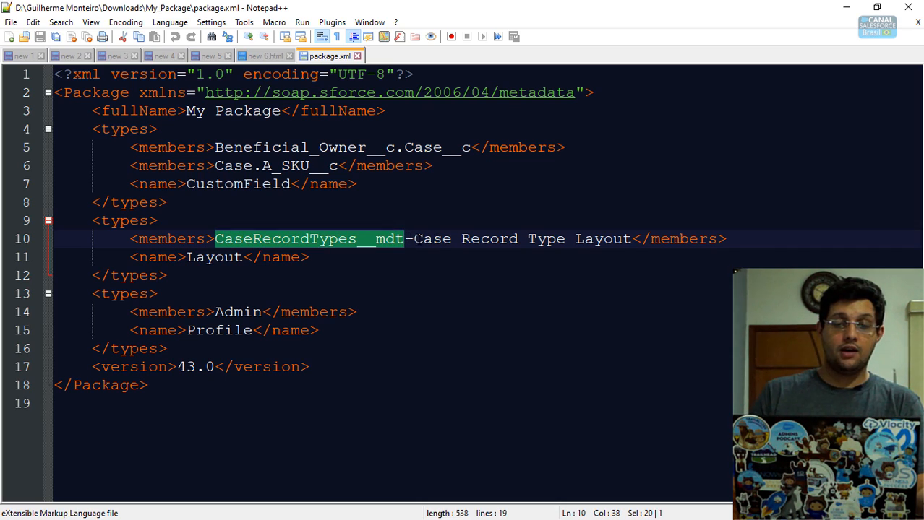
click(418, 239)
drag(442, 239, 594, 240)
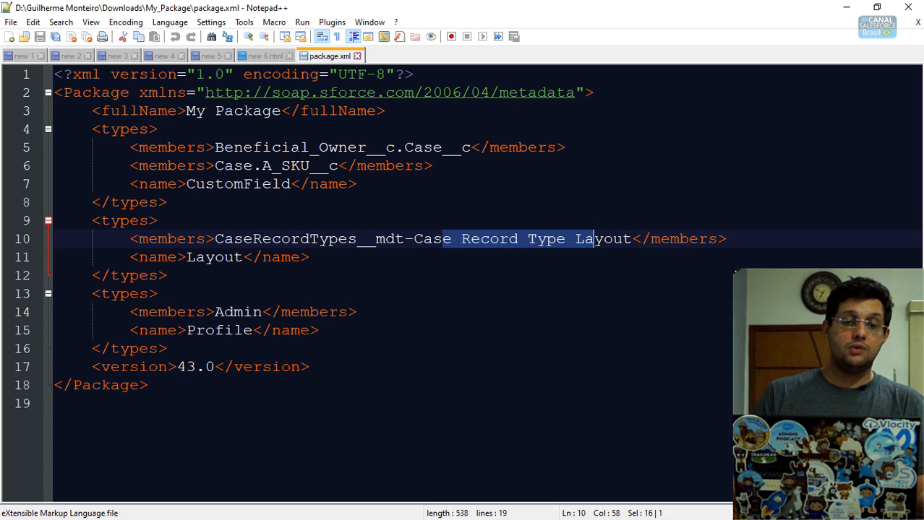
- Check the Case A_SKU__c field and Admin Profile entries, then return to the My_Package folder
drag(253, 166, 338, 166)
click(264, 166)
click(356, 239)
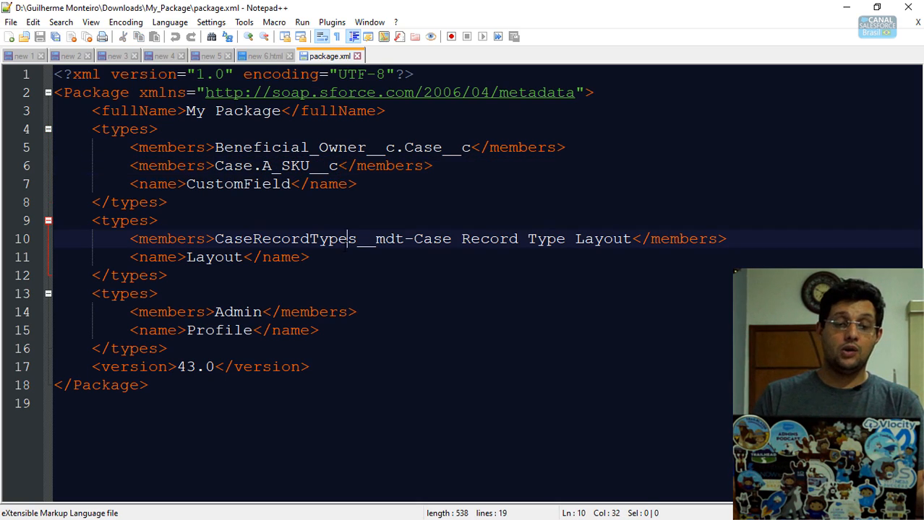
click(186, 330)
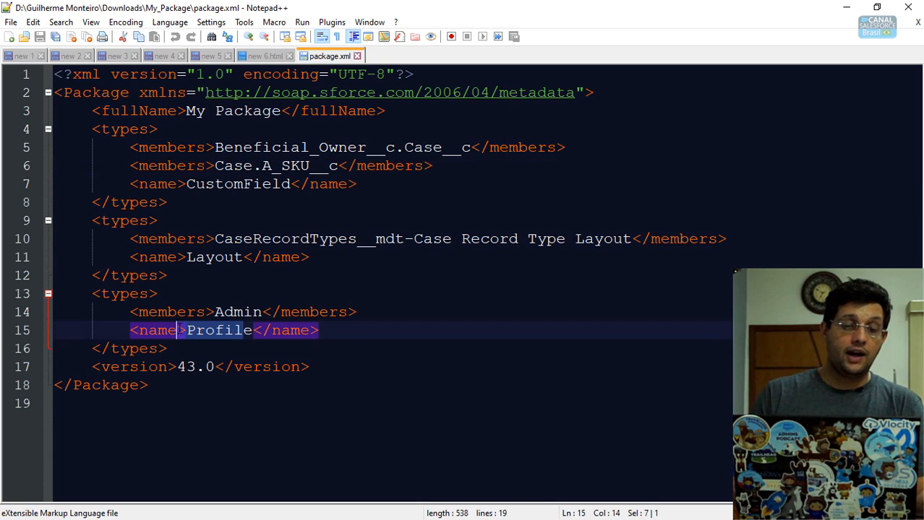
click(225, 330)
double_click(220, 330)
double_click(238, 312)
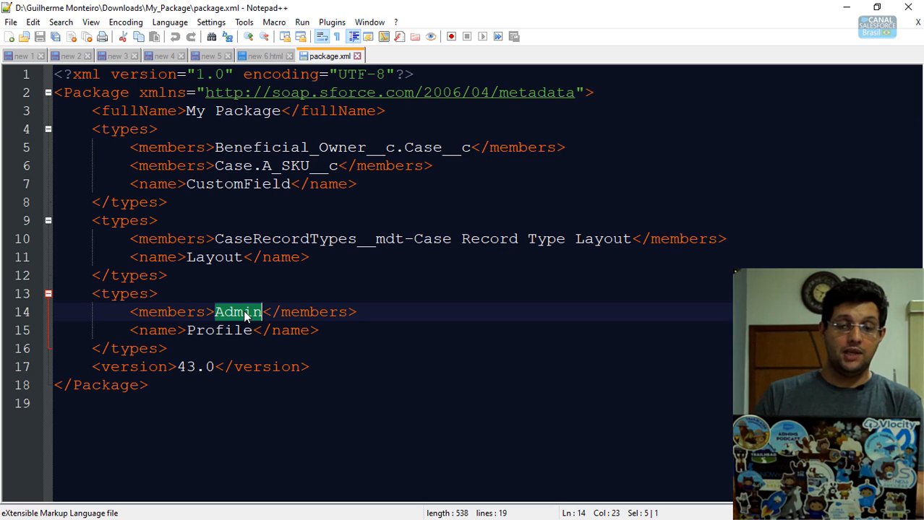
key(alt+Tab)
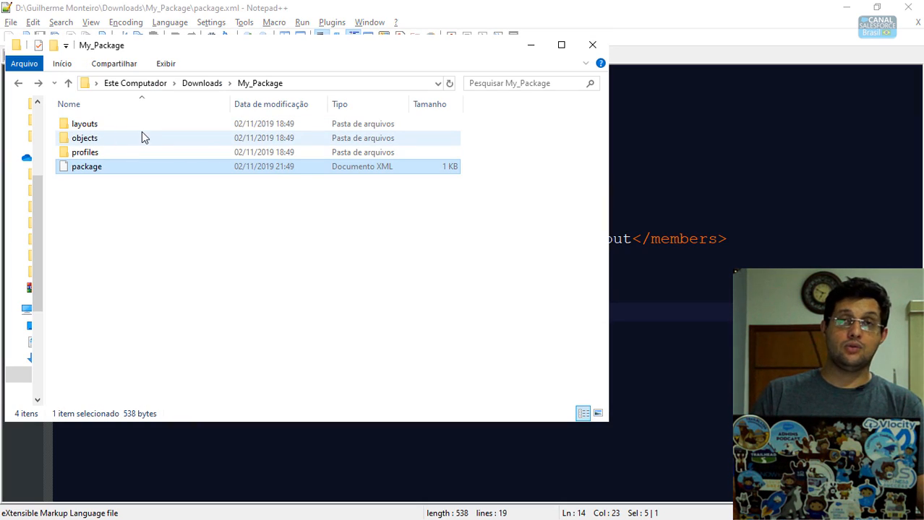
- Inspect the Beneficial_Owner__c and Case files in objects, then bring package.xml forward
click(83, 138)
double_click(83, 138)
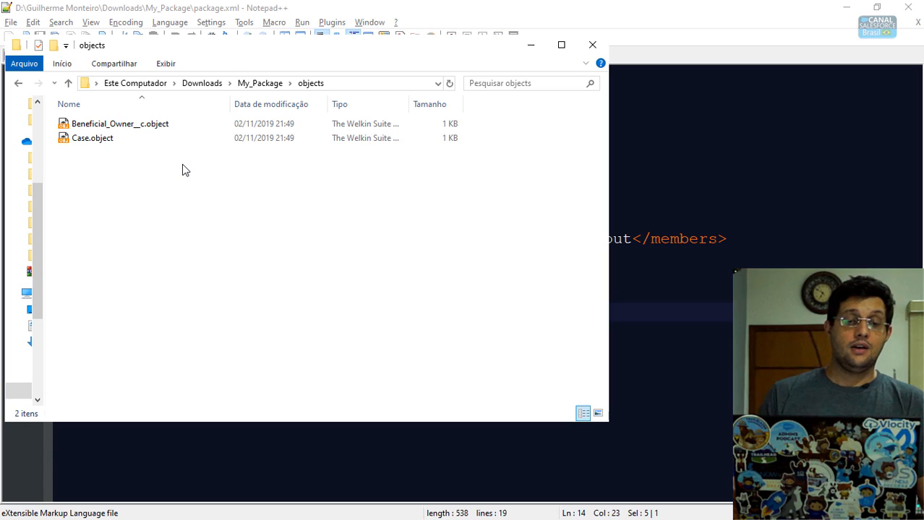
click(270, 88)
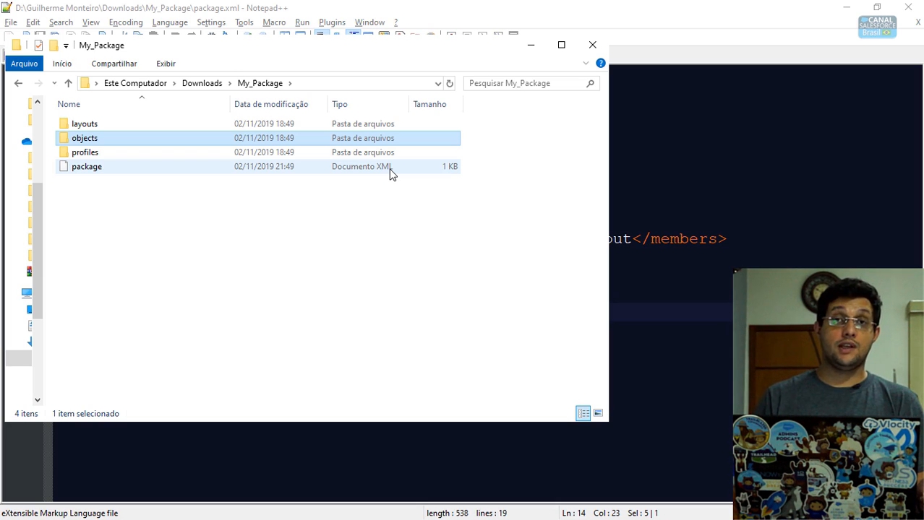
click(712, 251)
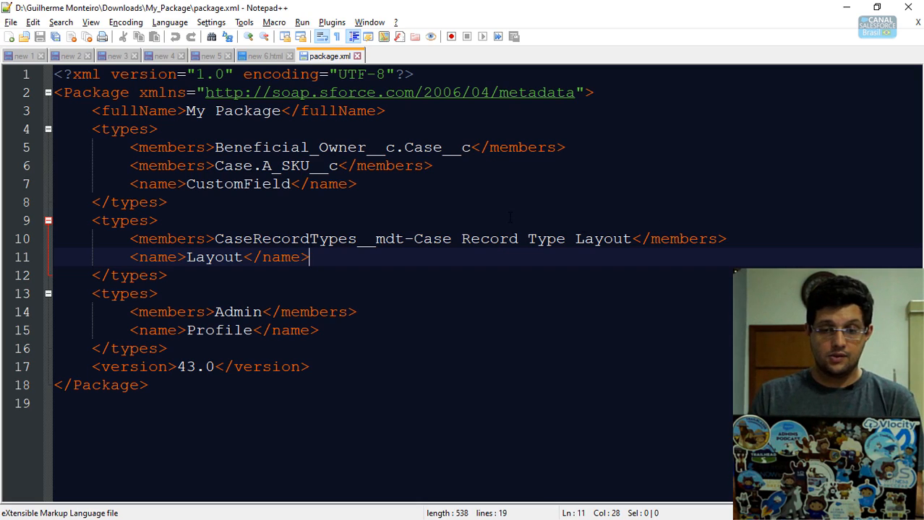
- Return to Chrome and move to the Workbench login tab
key(alt+Tab)
key(alt+Tab)
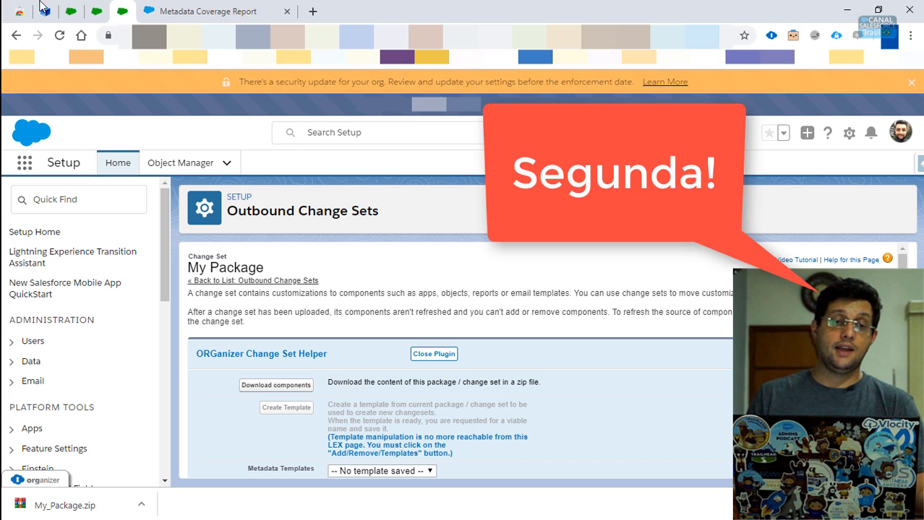
key(ctrl+2)
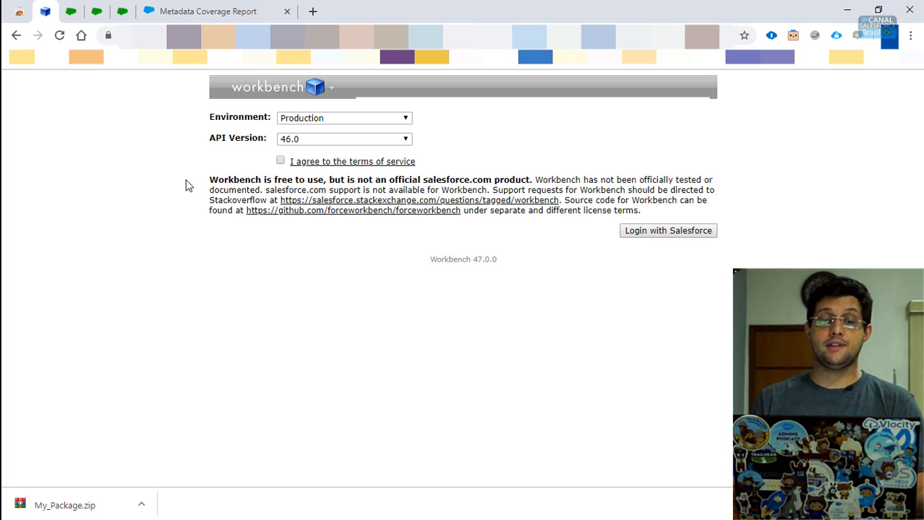
- Log in to Workbench against a Sandbox on API 46.0 after agreeing to the terms of service
click(299, 121)
click(316, 147)
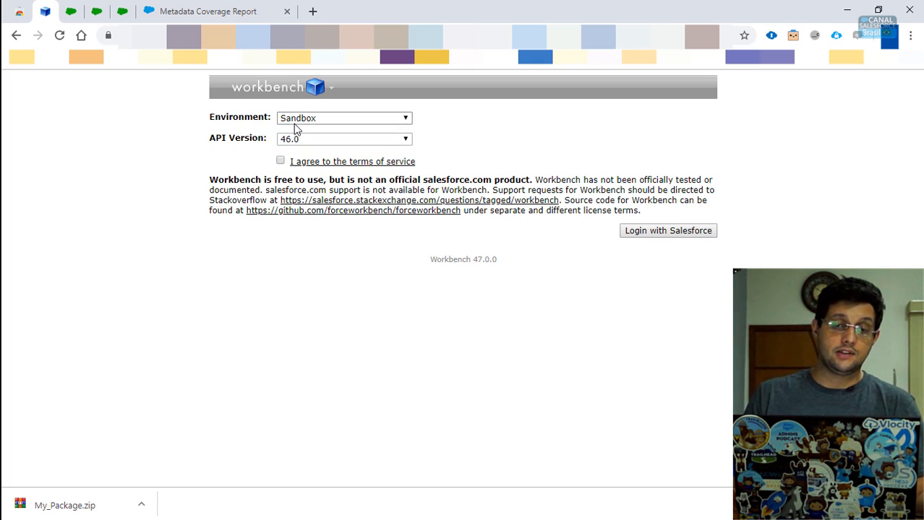
click(282, 141)
click(388, 157)
click(281, 162)
click(651, 233)
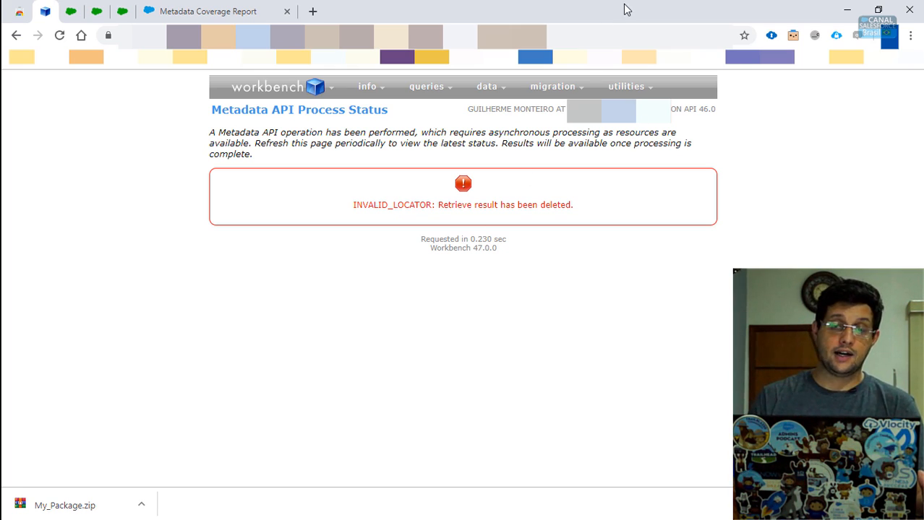
- Open the Metadata API Process Status page from the utilities menu
mouse_move(548, 96)
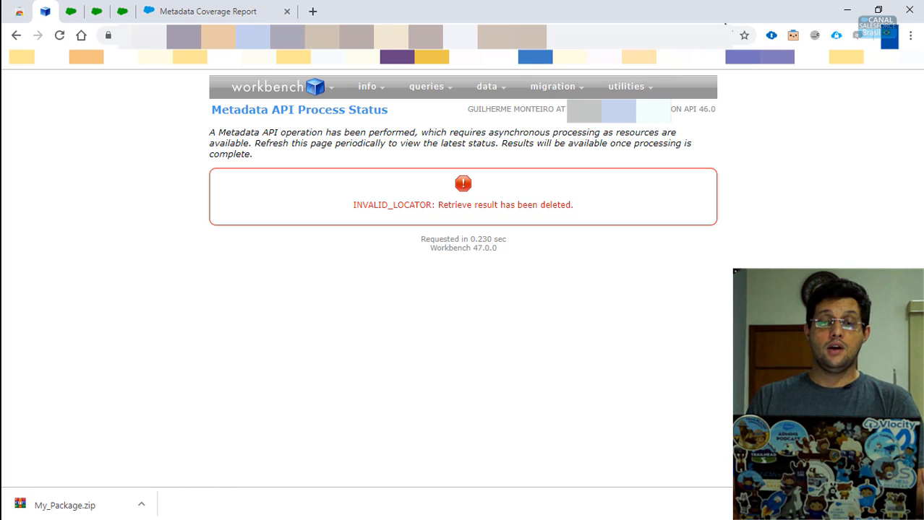
mouse_move(626, 88)
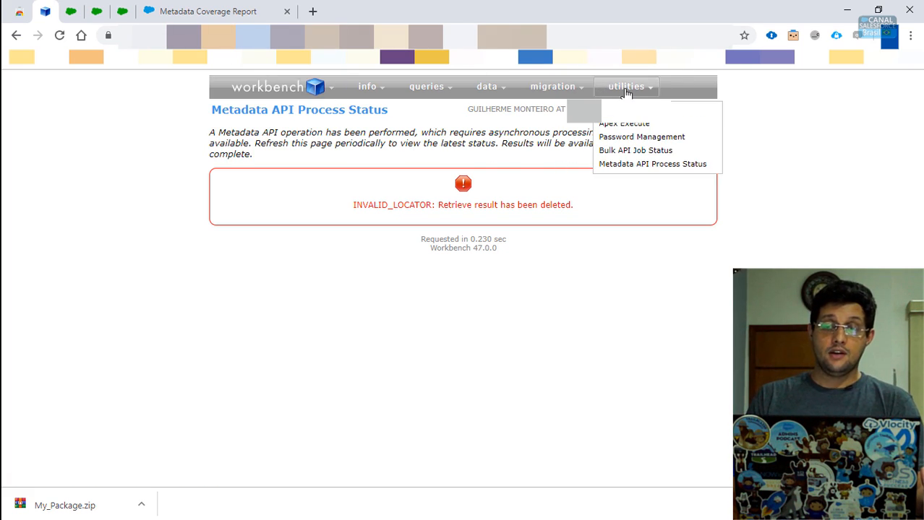
click(644, 162)
- Copy the change set name 'My Package' into Workbench's Package Names field and stage the retrieve
mouse_move(578, 94)
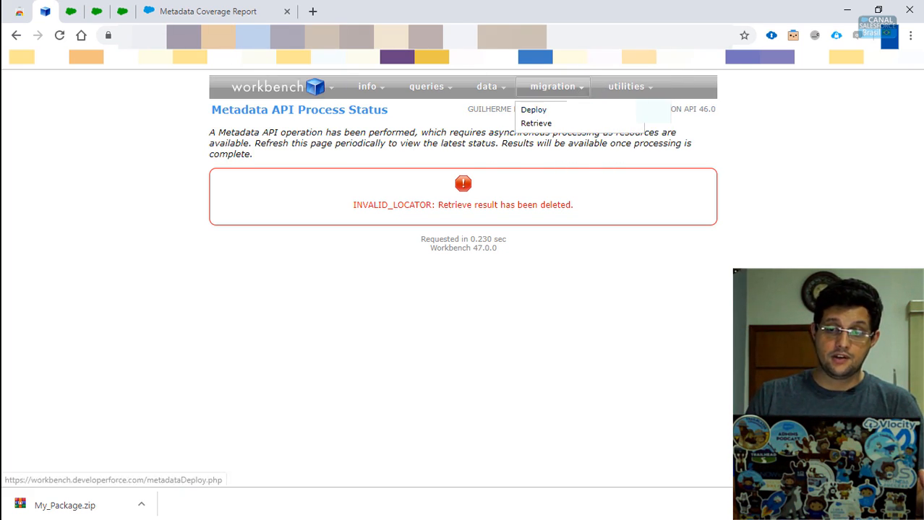
click(535, 124)
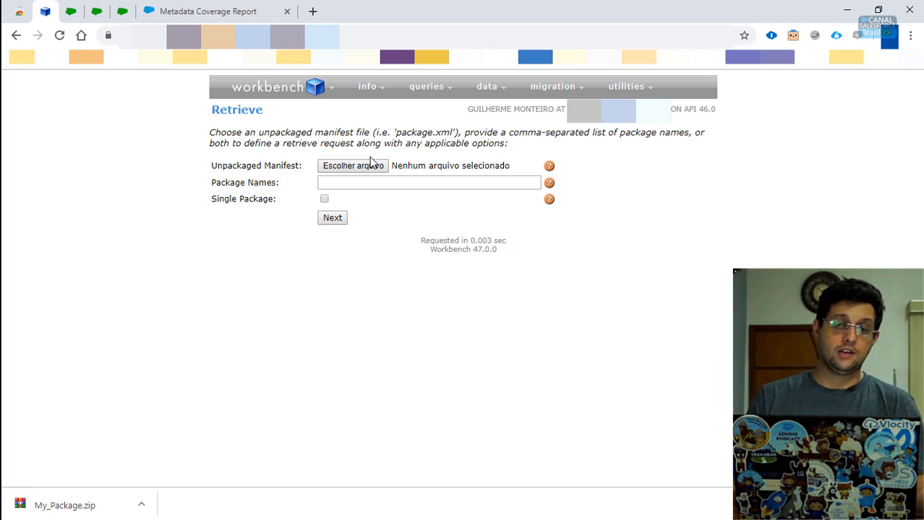
drag(204, 186, 290, 197)
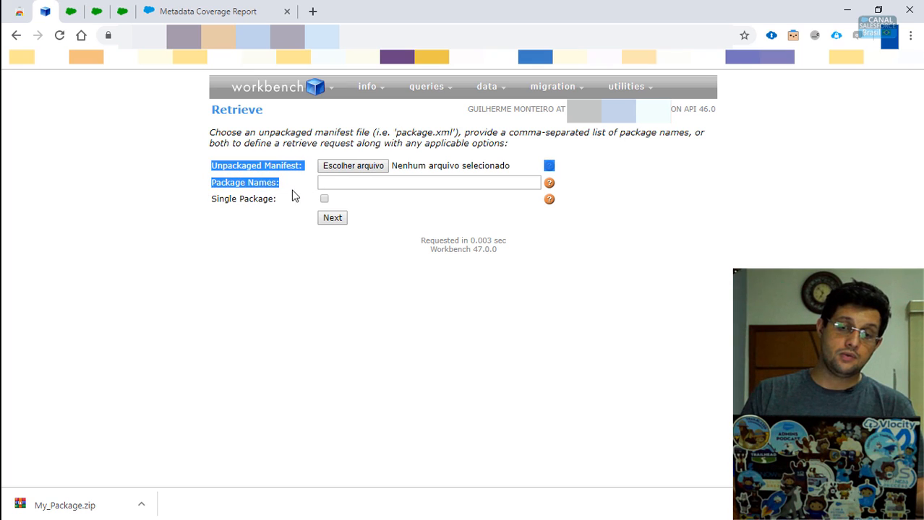
click(279, 186)
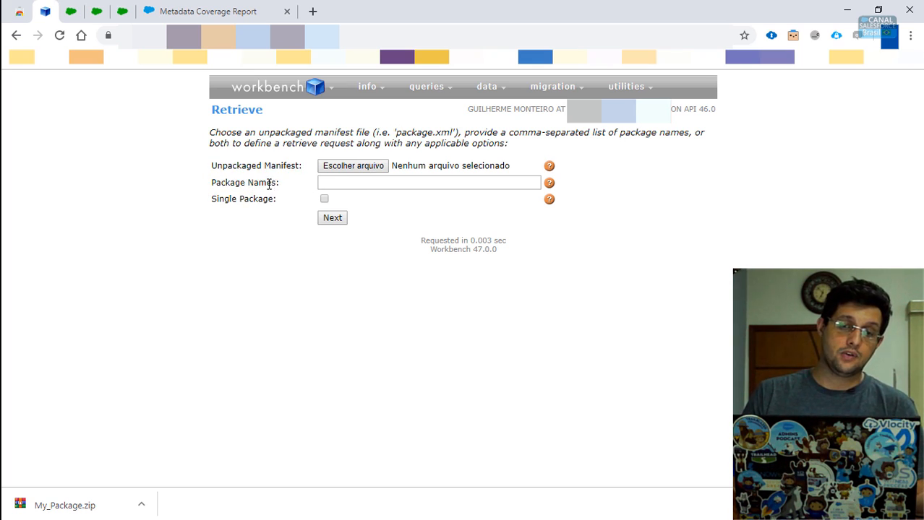
click(131, 13)
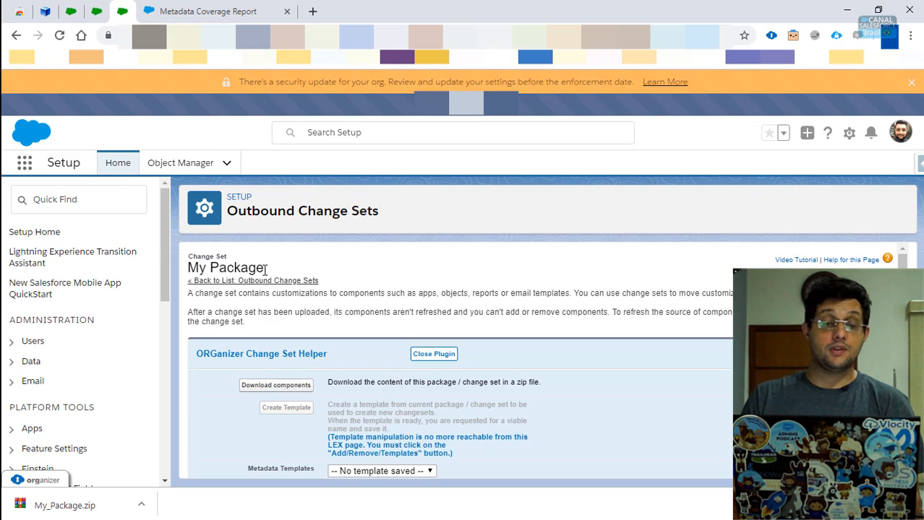
drag(264, 268, 188, 269)
key(ctrl+c)
click(51, 12)
click(384, 186)
key(ctrl+v)
click(333, 218)
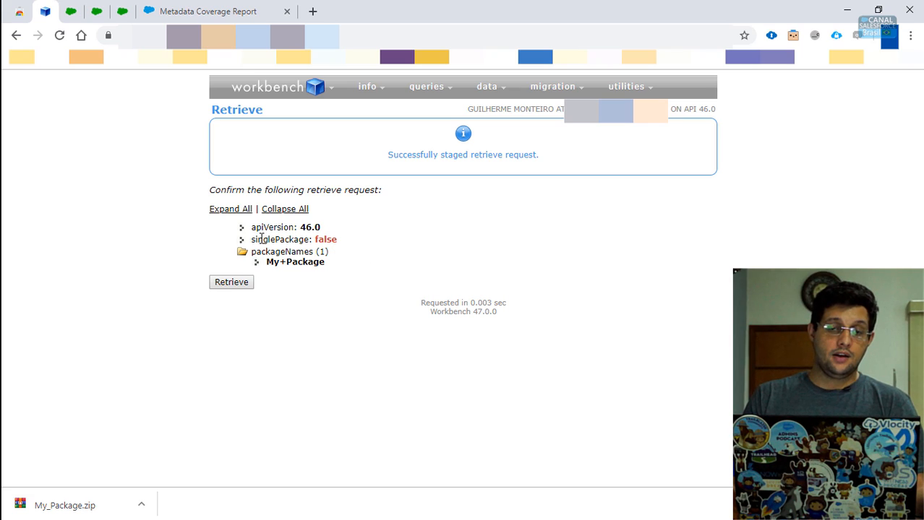
- Run the staged My Package retrieve and download the five-file result ZIP
click(232, 282)
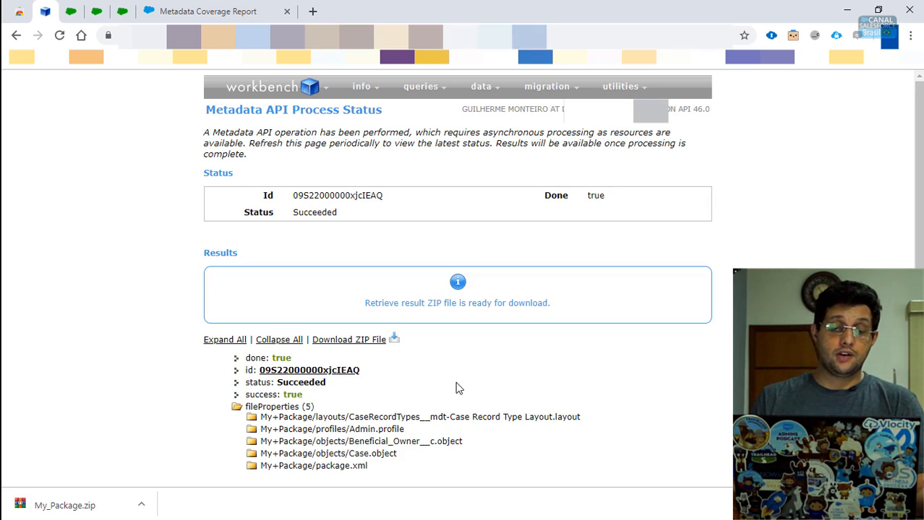
click(345, 345)
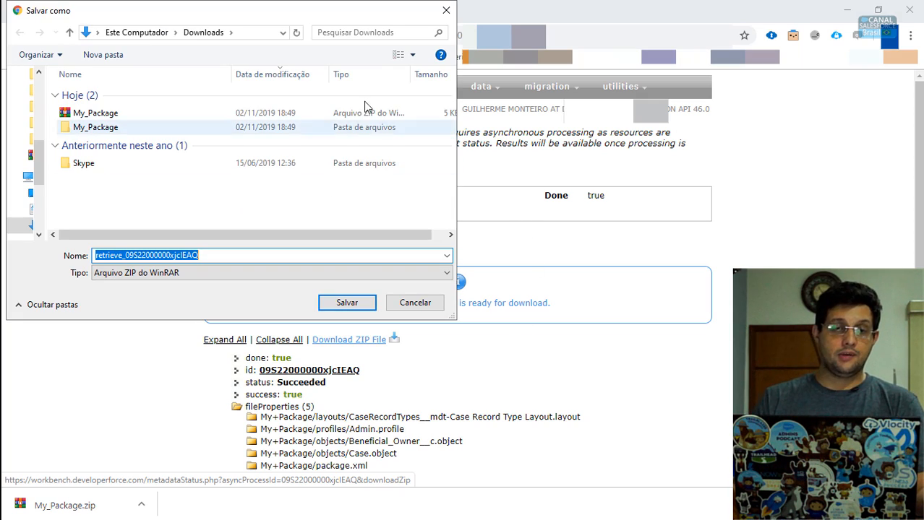
- Save the retrieve ZIP to Downloads and extract it into its own folder
click(347, 304)
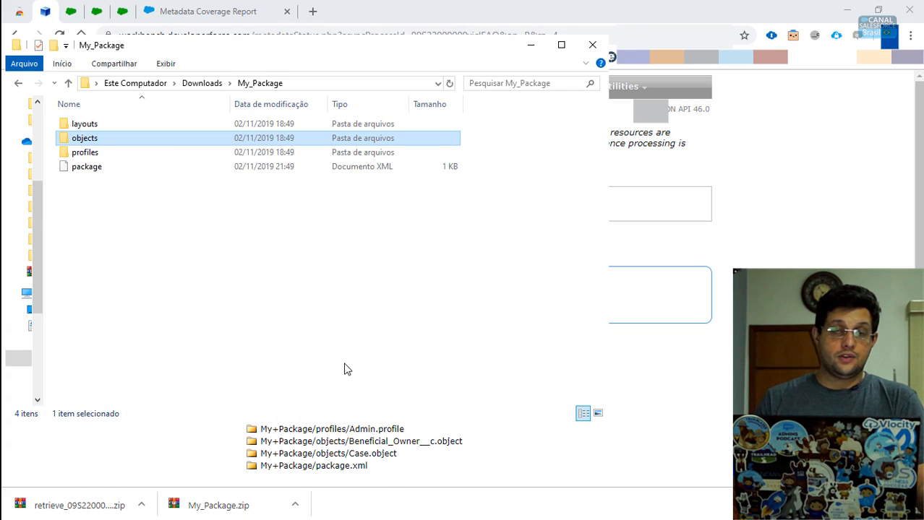
click(202, 84)
click(112, 143)
right_click(109, 142)
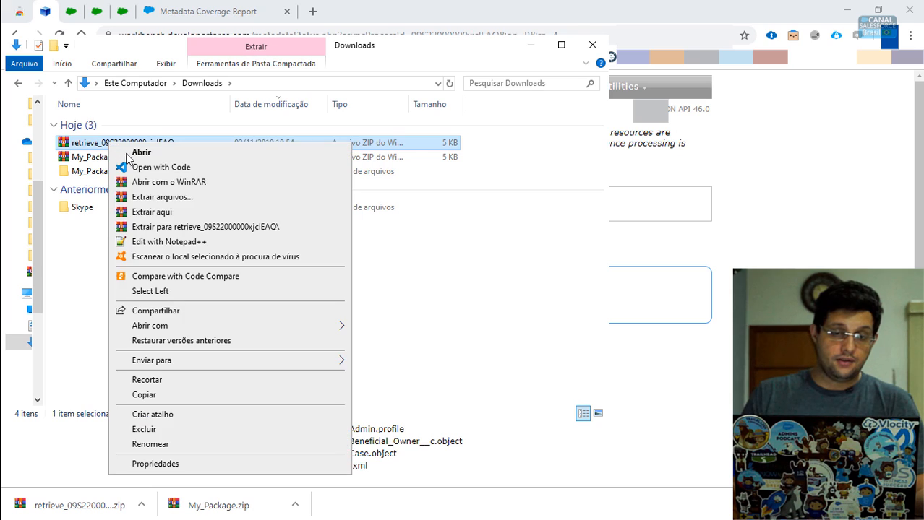
click(175, 227)
- Open the extracted My+Package folder and edit its package.xml in Notepad++
double_click(143, 187)
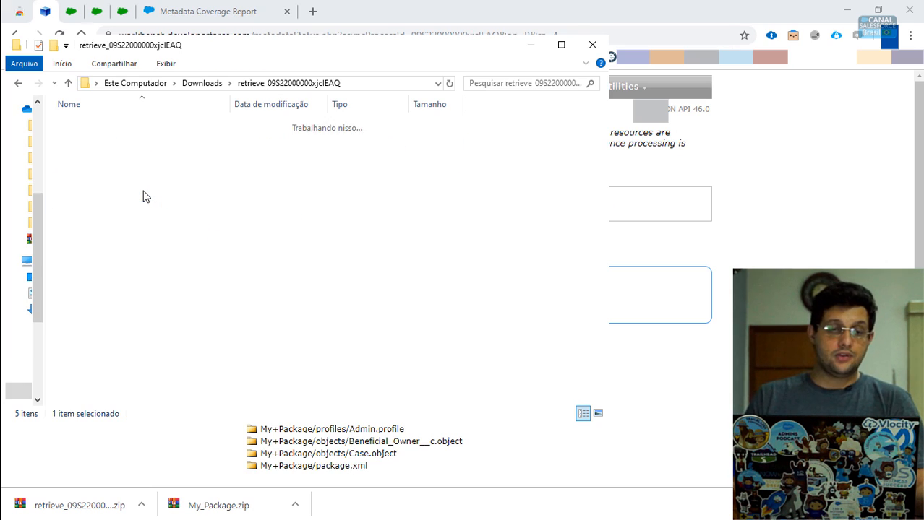
double_click(94, 129)
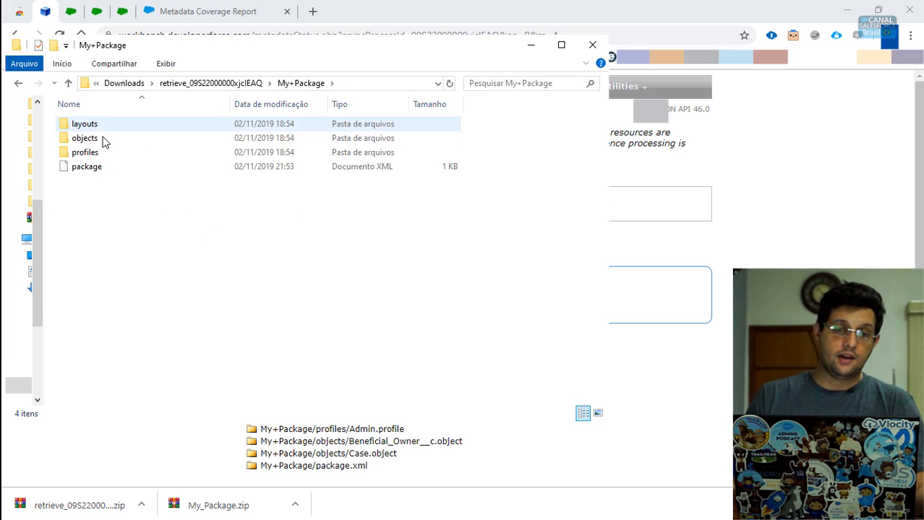
drag(448, 210, 24, 107)
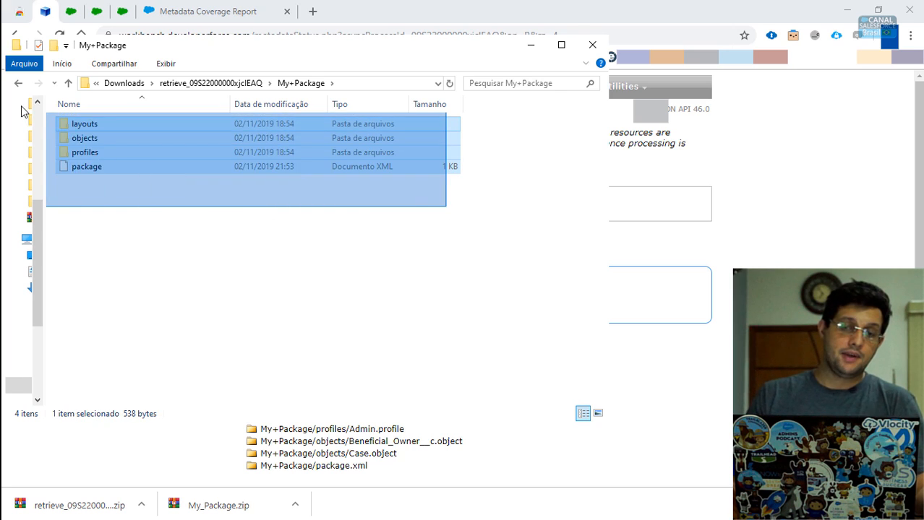
click(124, 225)
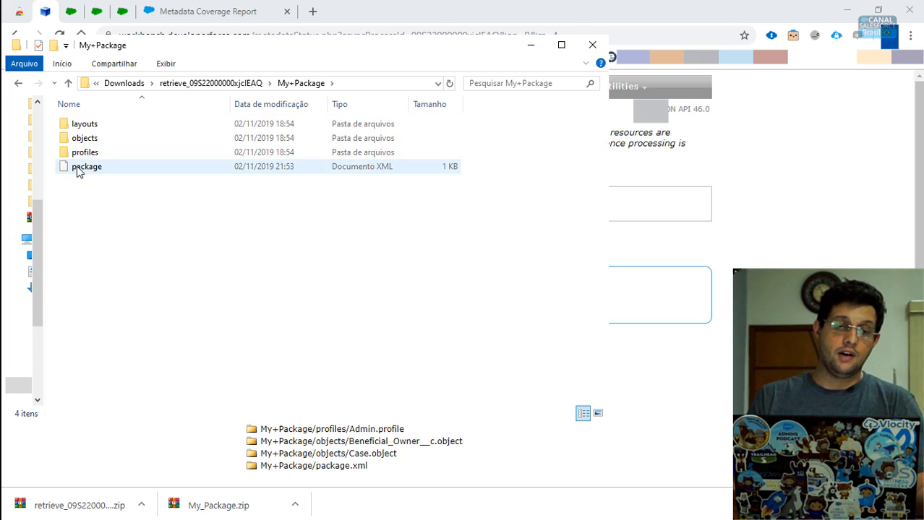
right_click(78, 160)
click(189, 228)
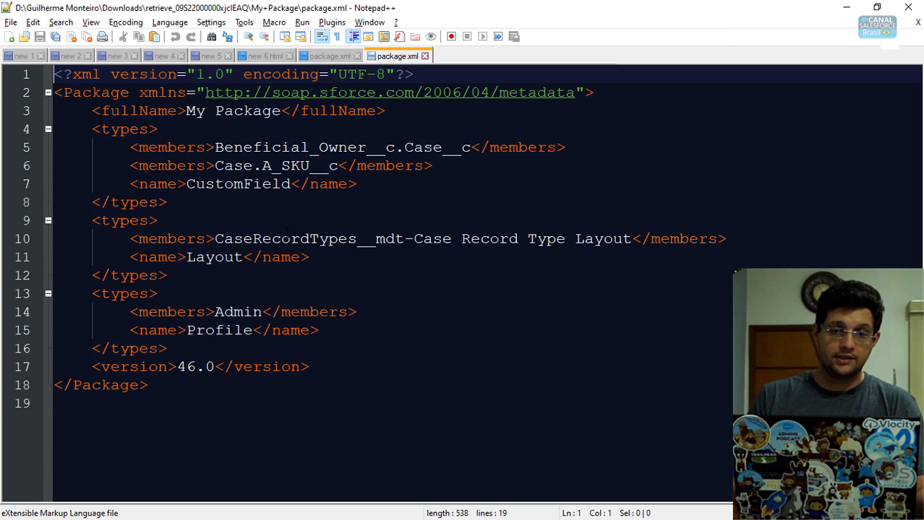
- Flip between the original and retrieved package.xml tabs to compare their types
click(331, 58)
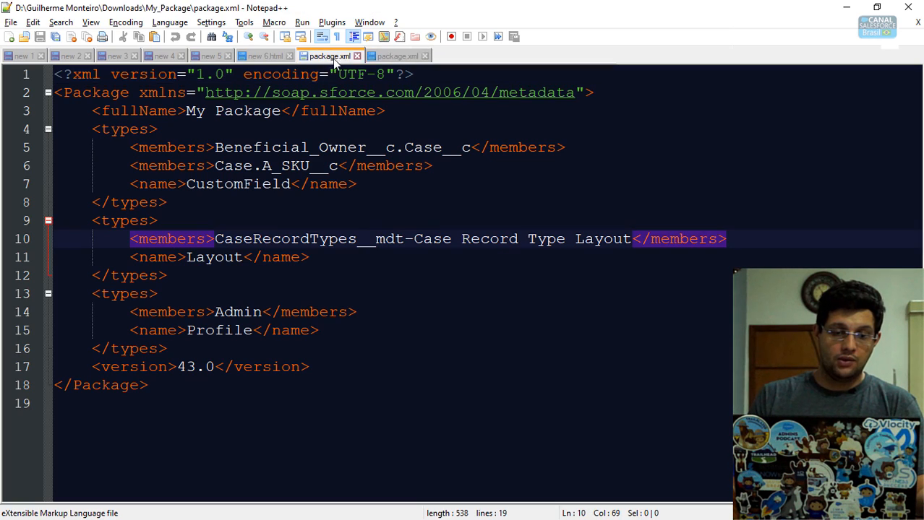
click(387, 56)
click(330, 57)
click(394, 55)
click(347, 57)
click(387, 58)
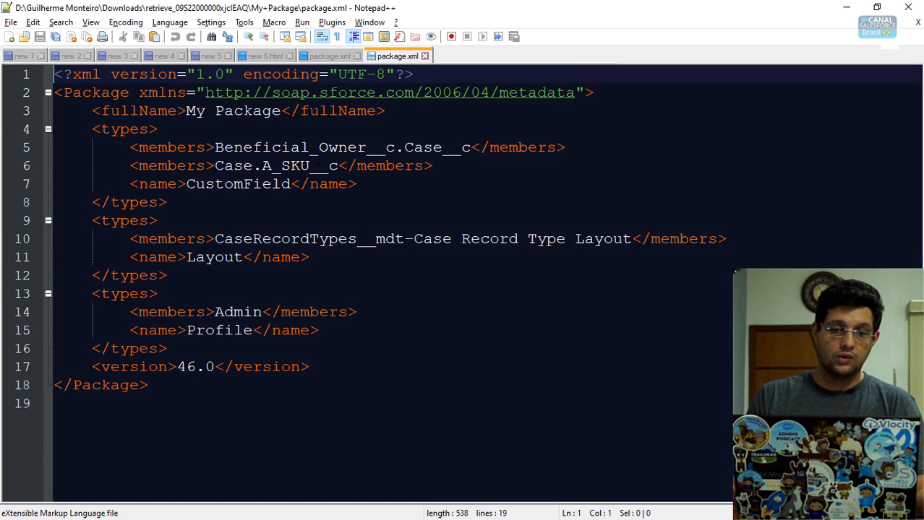
- Contrast the version lines, 46.0 retrieved versus 43.0 original, then return to Workbench
drag(81, 368, 377, 367)
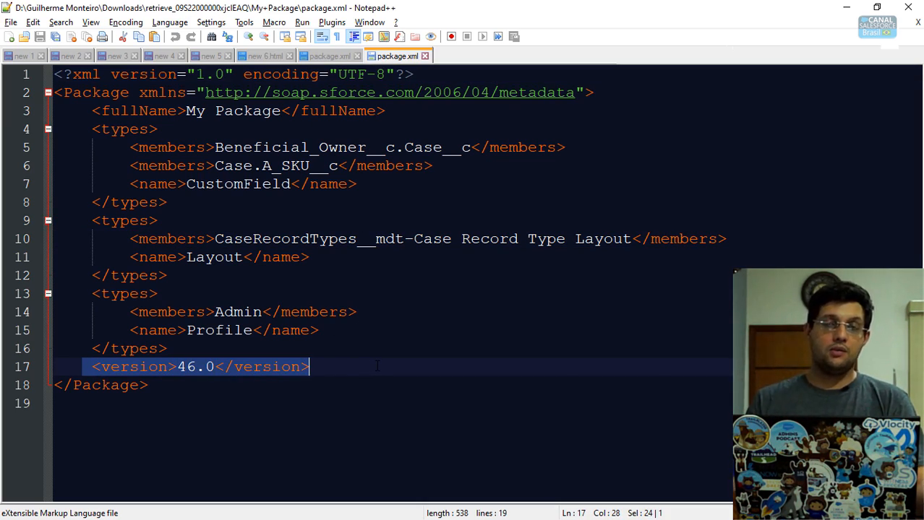
click(319, 61)
click(196, 367)
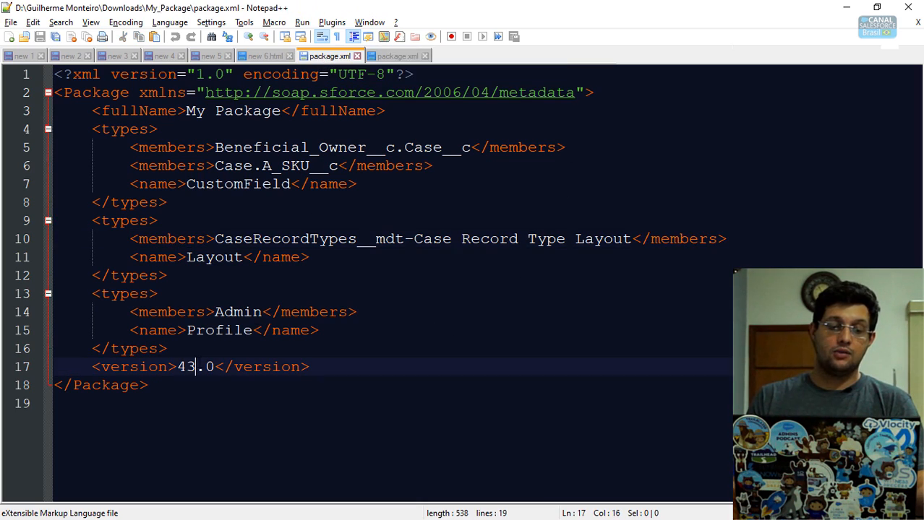
click(397, 55)
click(434, 367)
key(ctrl+a)
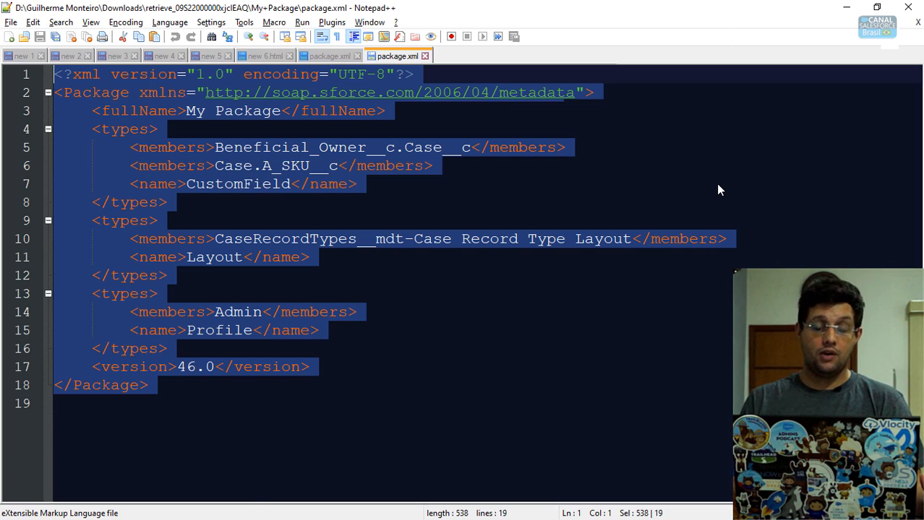
key(alt+Tab)
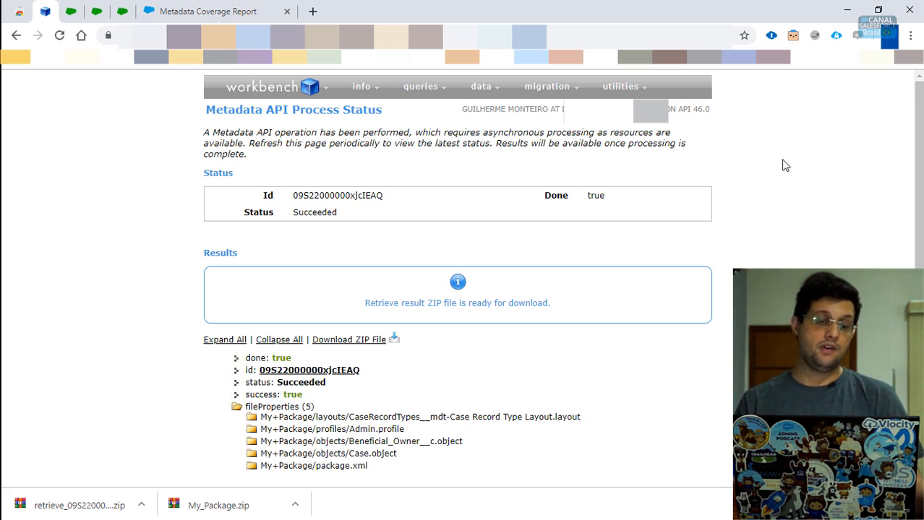
- Bring the Visual Studio Code window with the Ant project to the front
key(alt+Tab)
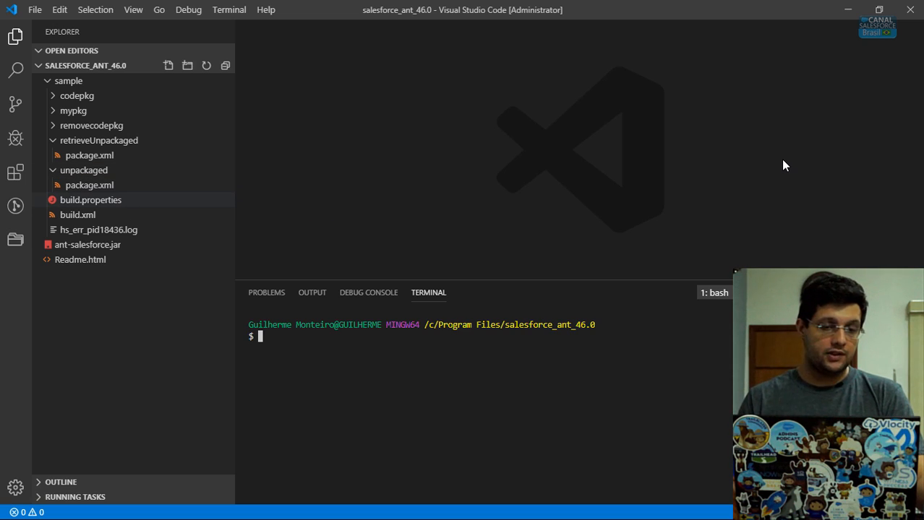
- Open sample/unpackaged/package.xml and review its ApexClass, ApexTrigger and CustomObject (Case) members
click(89, 185)
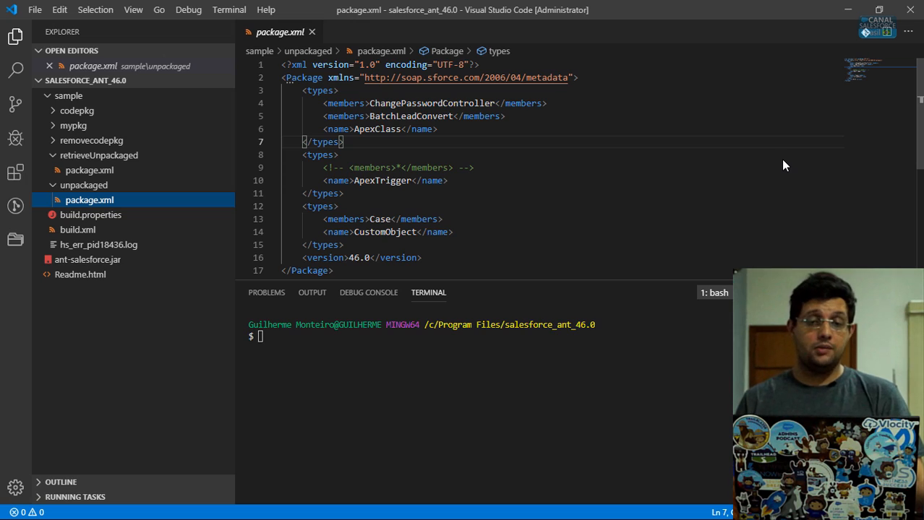
drag(302, 90, 350, 245)
click(426, 258)
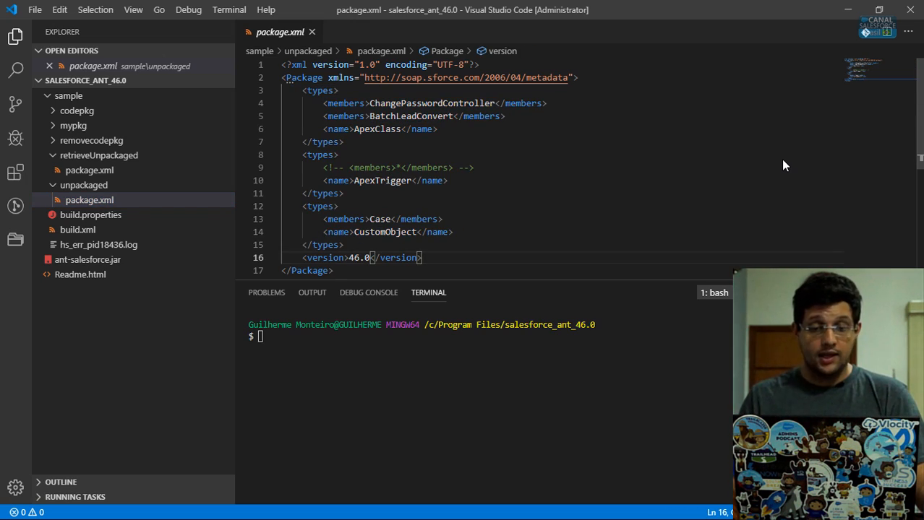
double_click(385, 232)
double_click(380, 219)
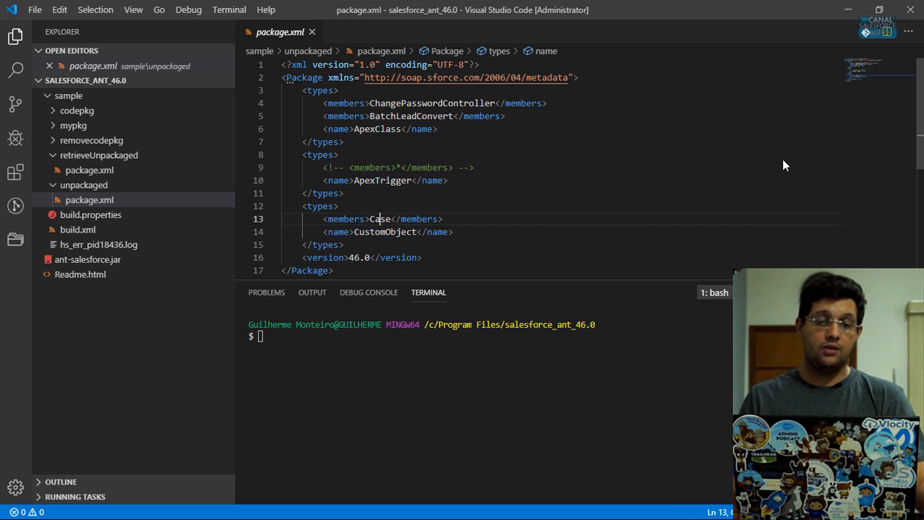
drag(505, 116, 281, 103)
- Run 'cd sample' then 'ant retrieveUnpackaged' in the terminal, ending in BUILD SUCCESSFUL
click(261, 337)
text(cd sample)
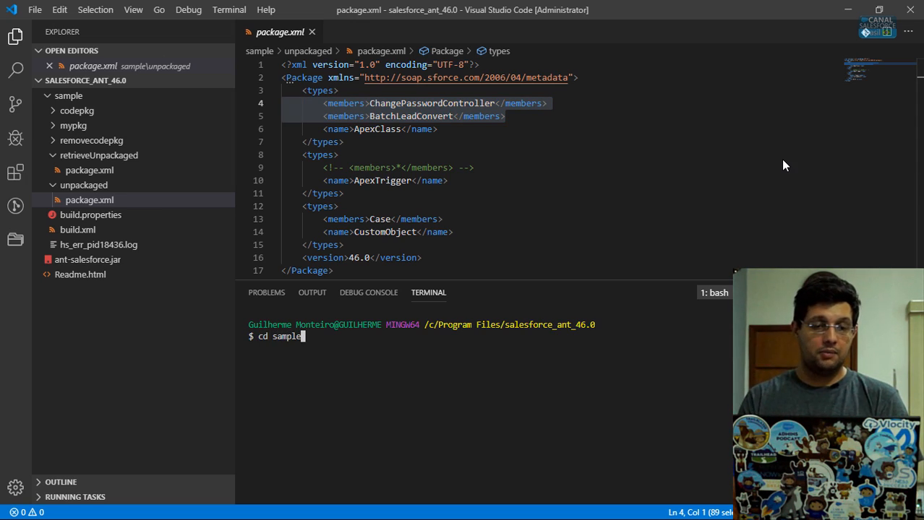
key(Return)
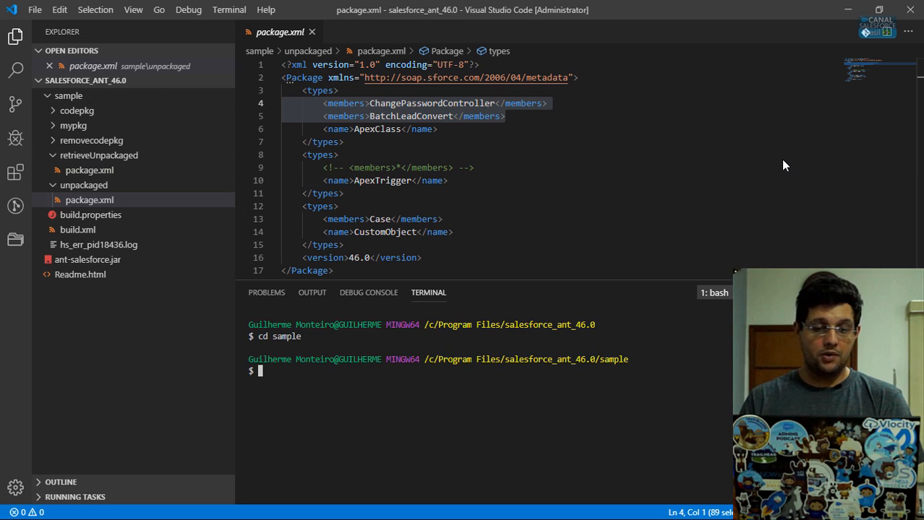
text(ant r)
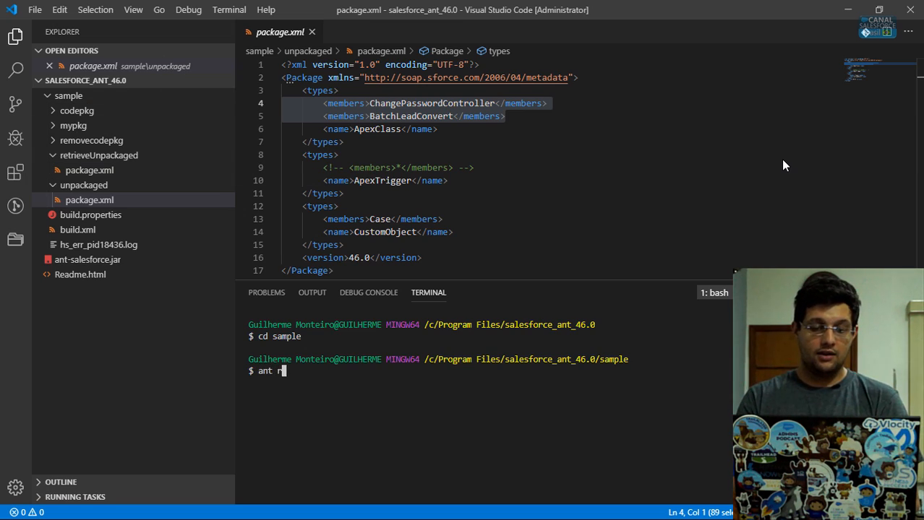
text(etrieveUnpa)
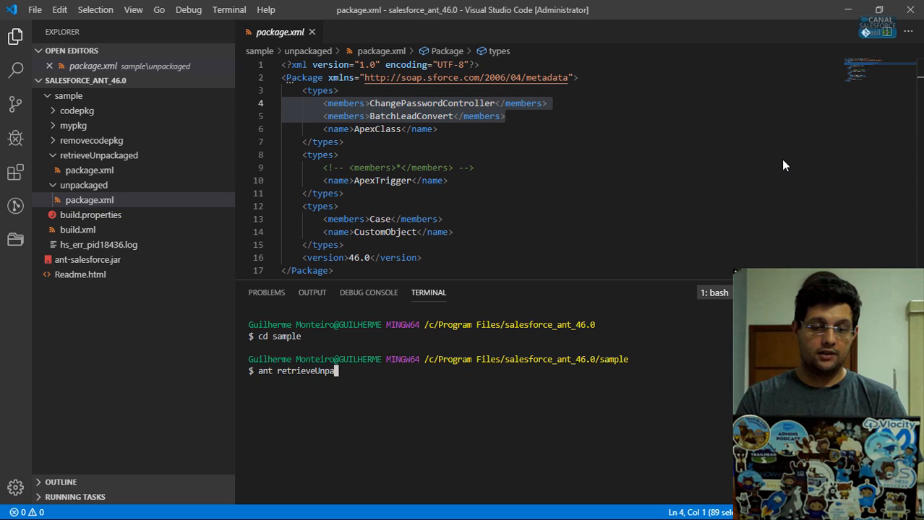
text(ckaged)
key(Return)
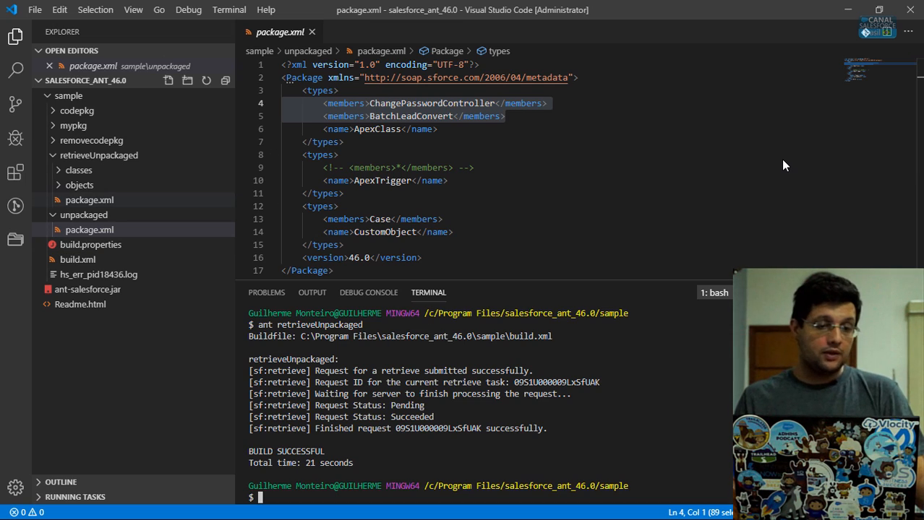
- Expand the retrieved classes and objects folders to browse the Apex class and object files
click(79, 170)
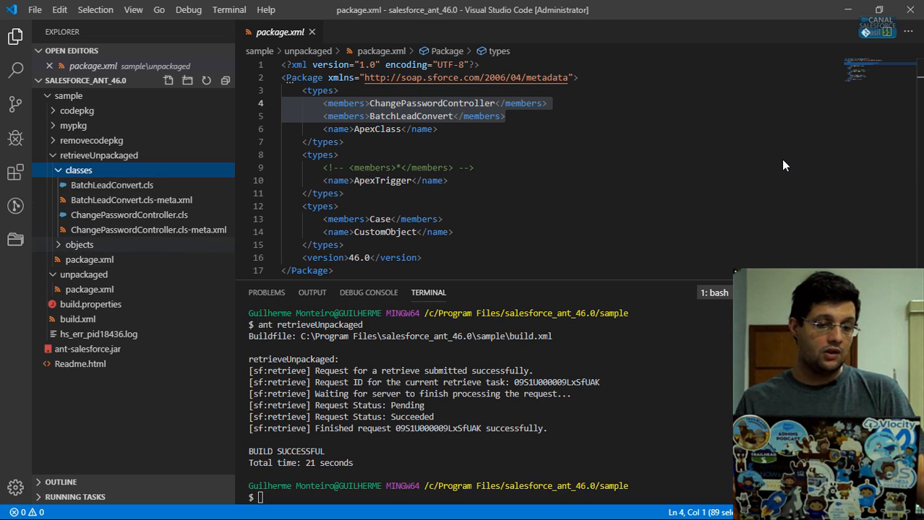
click(79, 245)
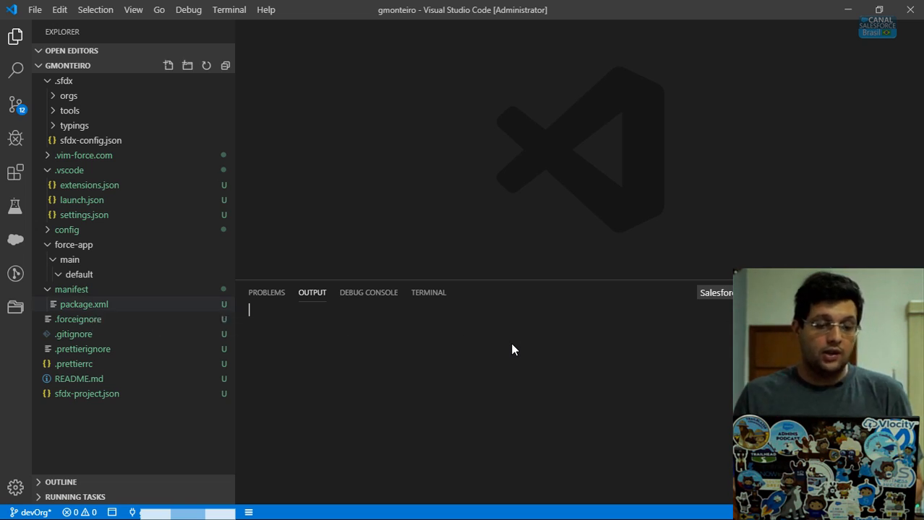
- Review the SFDX manifest package.xml's wildcard types, Case CustomObject and version 46.0, then close it
click(90, 305)
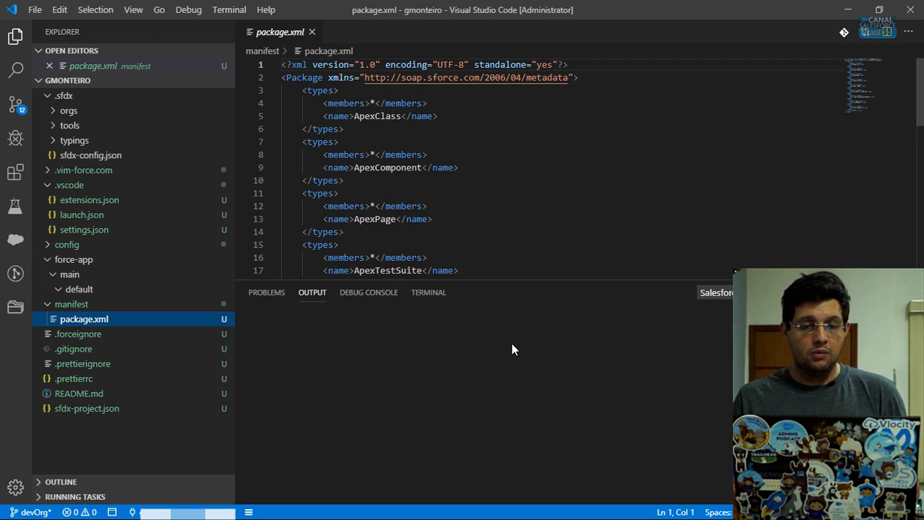
drag(370, 103, 375, 103)
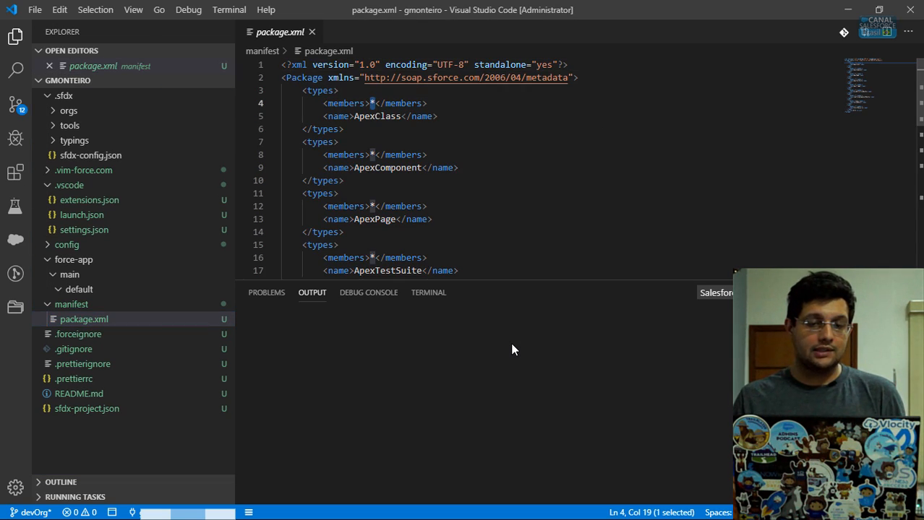
scroll(505, 166, down, 3)
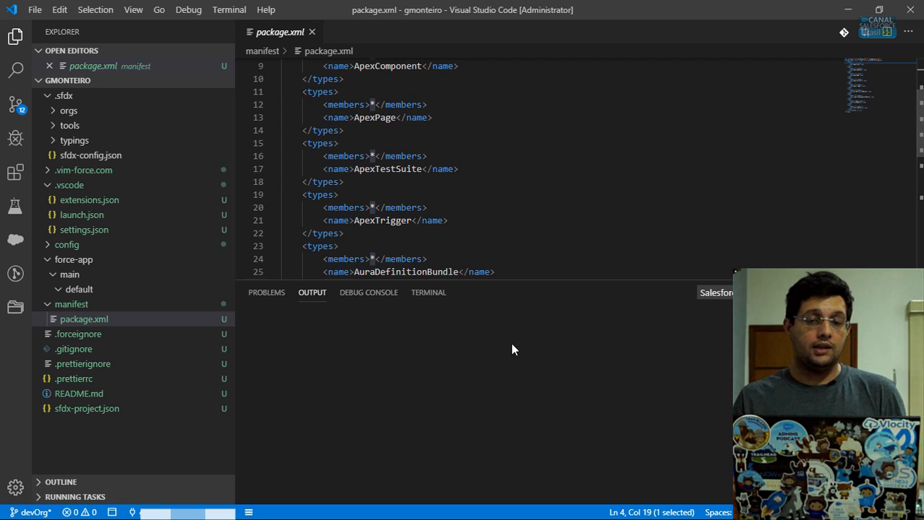
click(353, 104)
scroll(352, 104, down, 6)
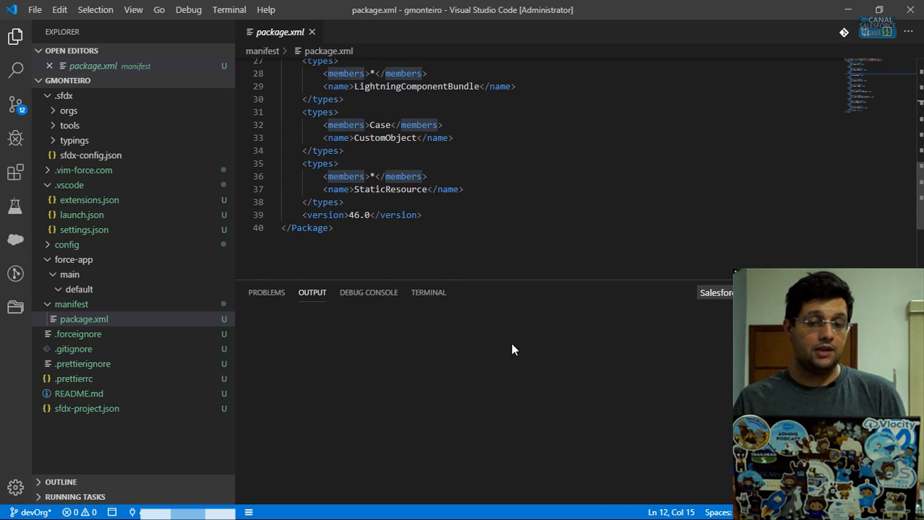
scroll(506, 166, up, 7)
scroll(506, 166, up, 2)
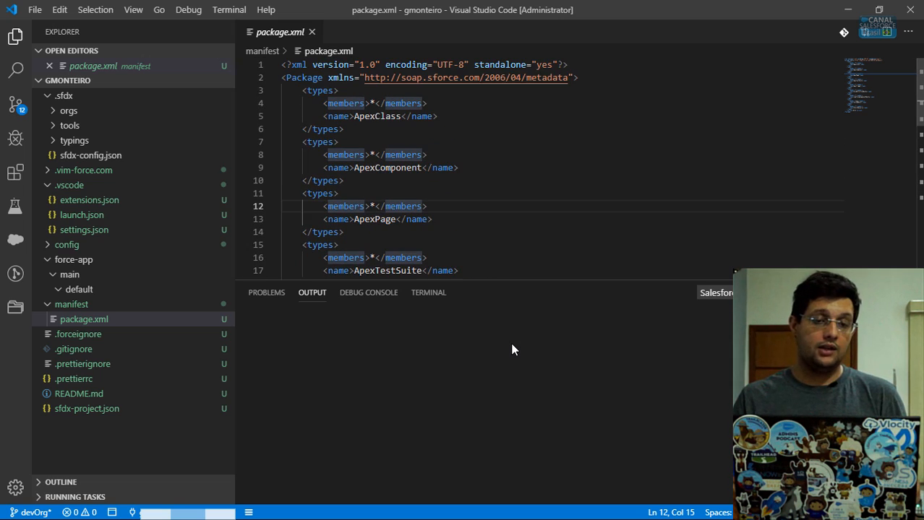
key(ctrl+w)
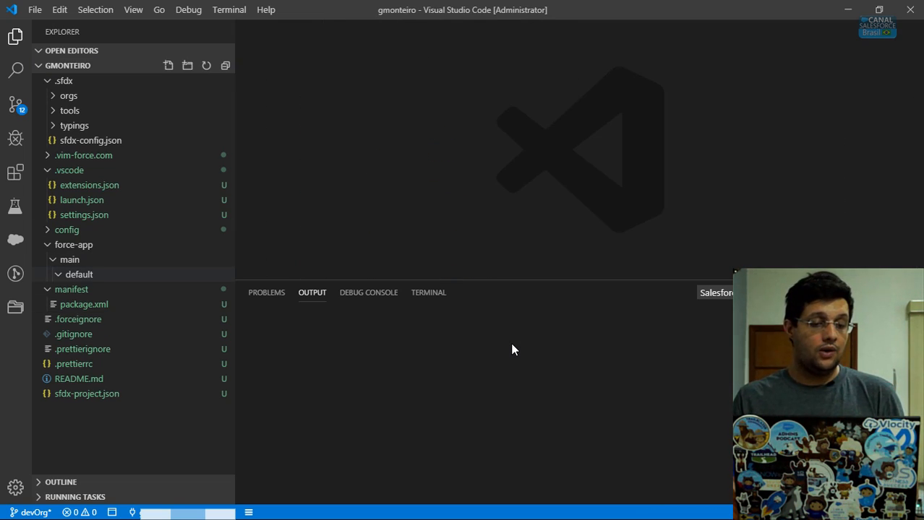
- Run SFDX: Retrieve Source in Manifest from Org on package.xml and select the retrieve command in the output
key(shift+F10)
key(Down)
key(Down)
key(Down)
key(Down)
key(Down)
key(Down)
key(Down)
key(Down)
key(Down)
key(Down)
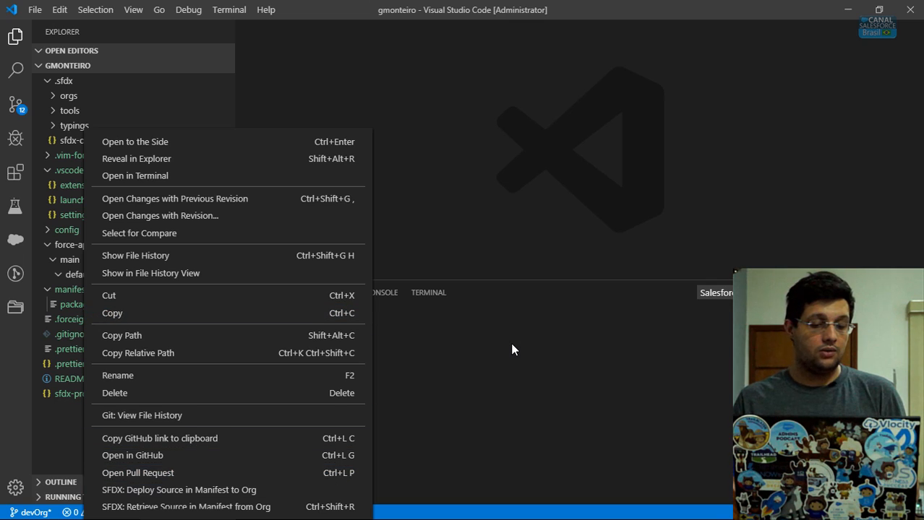
key(Return)
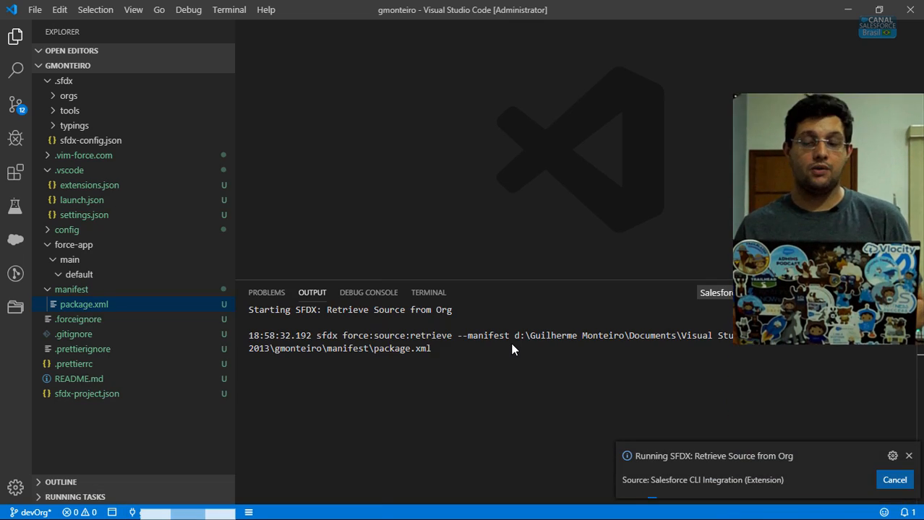
key(shift+Right)
key(shift+Right)
key(shift+Right)
key(shift+Right)
key(shift+Right)
key(shift+Right)
key(shift+Right)
key(shift+Right)
key(shift+Right)
key(shift+Right)
key(shift+Up)
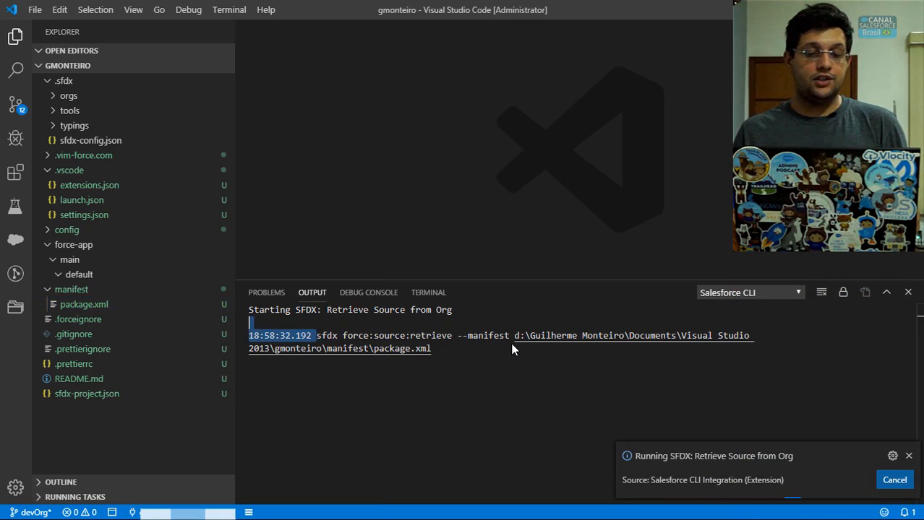
key(shift+Down)
key(shift+Right)
key(shift+Right)
key(shift+Right)
key(shift+Right)
key(shift+Right)
key(shift+Right)
key(shift+Right)
key(shift+Right)
key(shift+Right)
key(shift+Right)
key(shift+Right)
key(shift+Right)
key(shift+Right)
key(shift+Right)
key(shift+Right)
key(shift+Right)
key(shift+Right)
key(shift+Left)
key(shift+Left)
key(shift+Left)
key(shift+Left)
key(shift+Left)
key(shift+Right)
key(shift+Right)
key(shift+Right)
key(shift+Right)
key(shift+Right)
key(shift+Right)
key(shift+Right)
key(shift+Right)
key(shift+Right)
key(shift+Right)
key(shift+Right)
key(shift+Right)
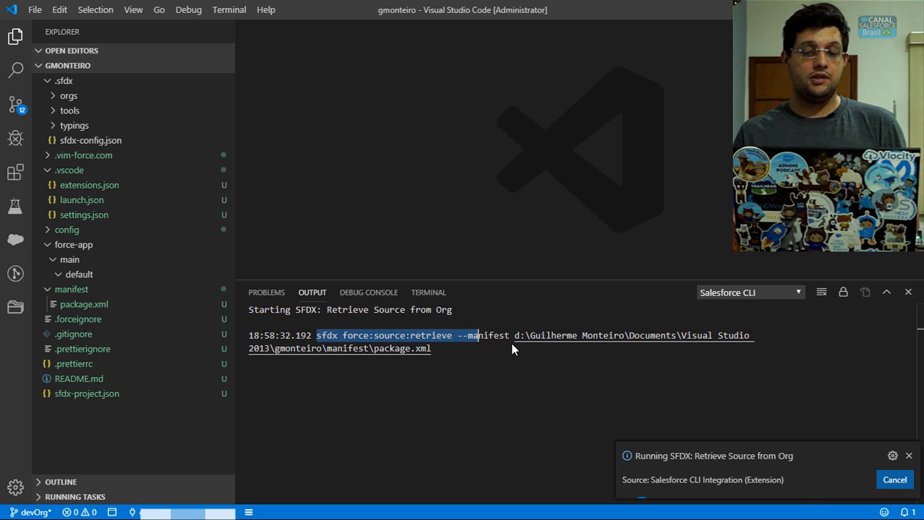
key(shift+Down)
key(shift+Up)
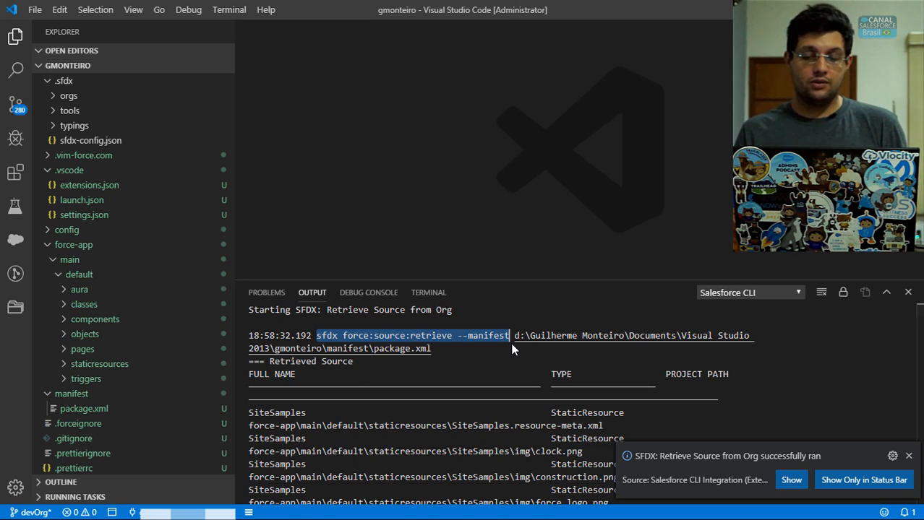
- Review the list of retrieved files in the Output panel
scroll(511, 342, down, 2)
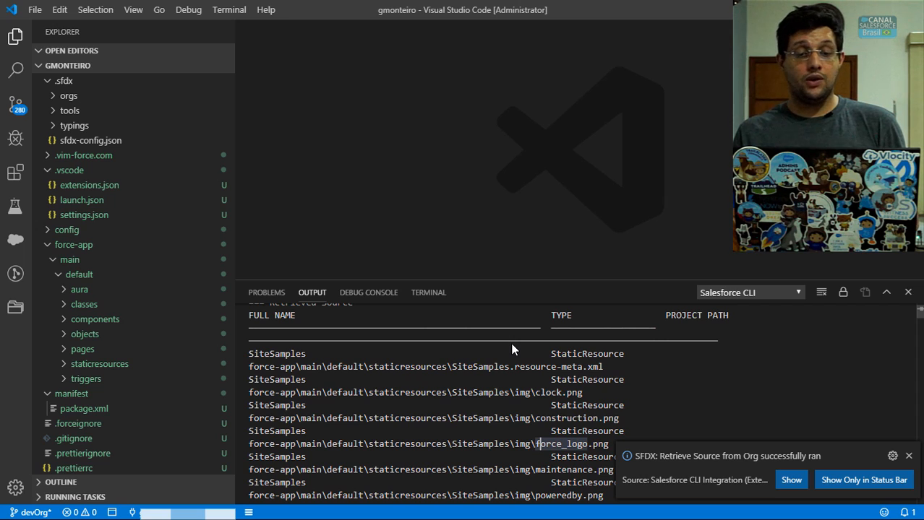
drag(352, 340, 530, 485)
scroll(444, 457, down, 12)
scroll(441, 456, down, 15)
- Dismiss the success notification, inspect the aura bundles and expand the objects folder
click(79, 289)
click(79, 289)
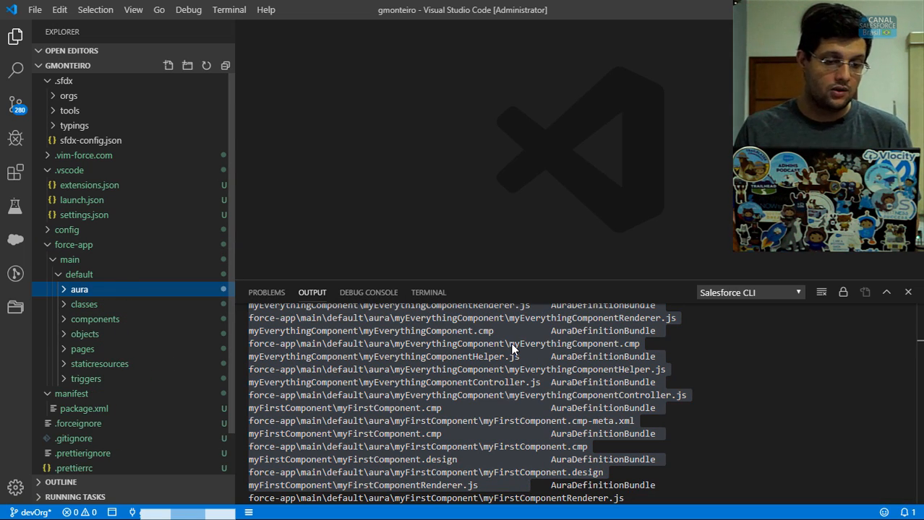
click(79, 289)
click(80, 289)
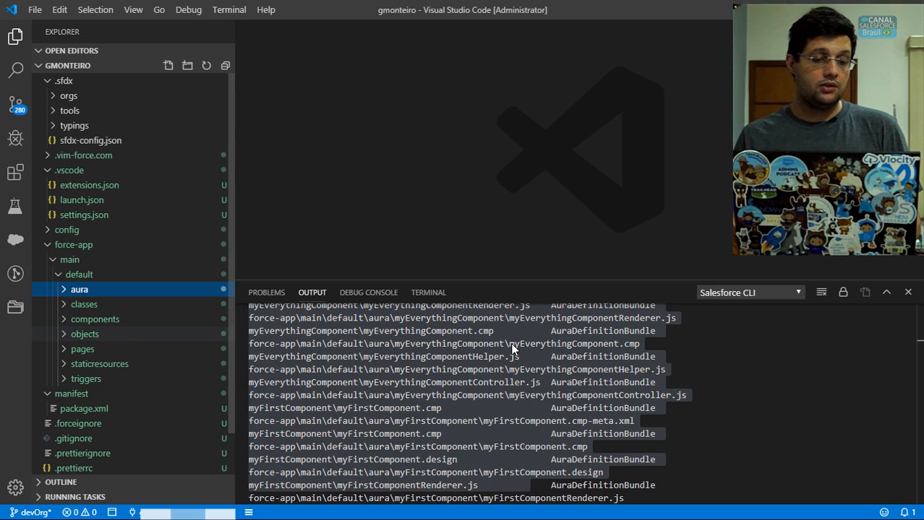
click(85, 334)
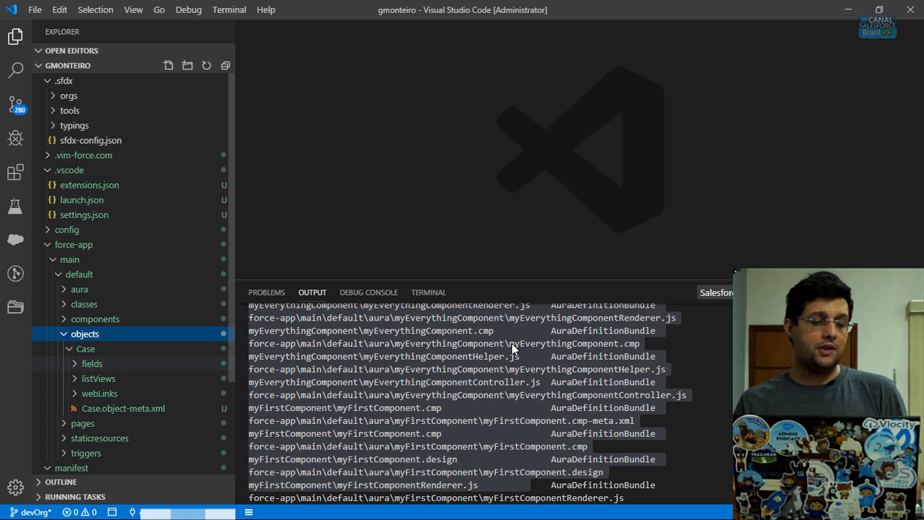
- Browse the Case object's fields and listViews folders in Explorer
key(Down)
key(Down)
key(Right)
key(Left)
key(Down)
key(Right)
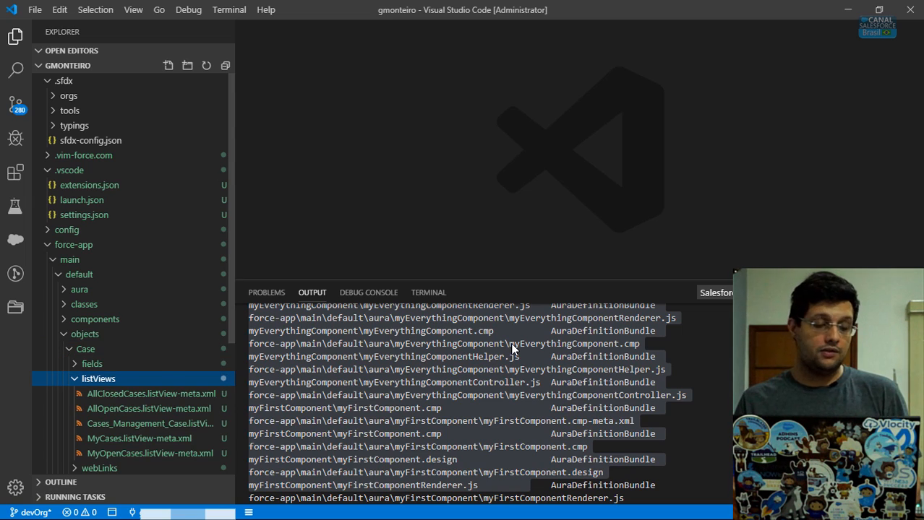
key(Left)
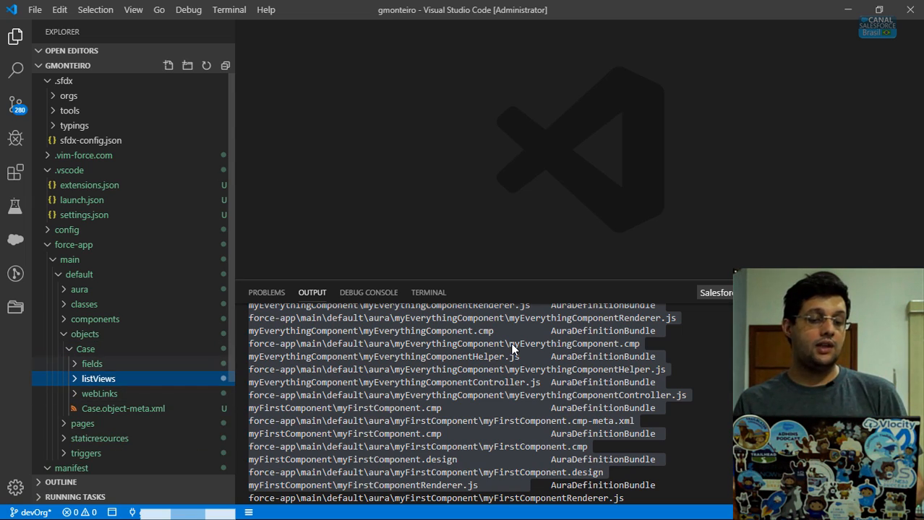
key(Up)
key(Right)
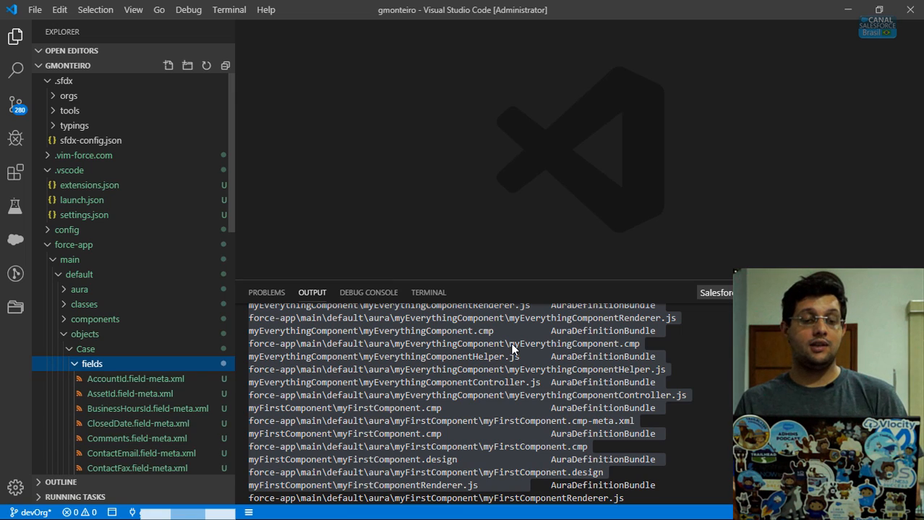
key(Left)
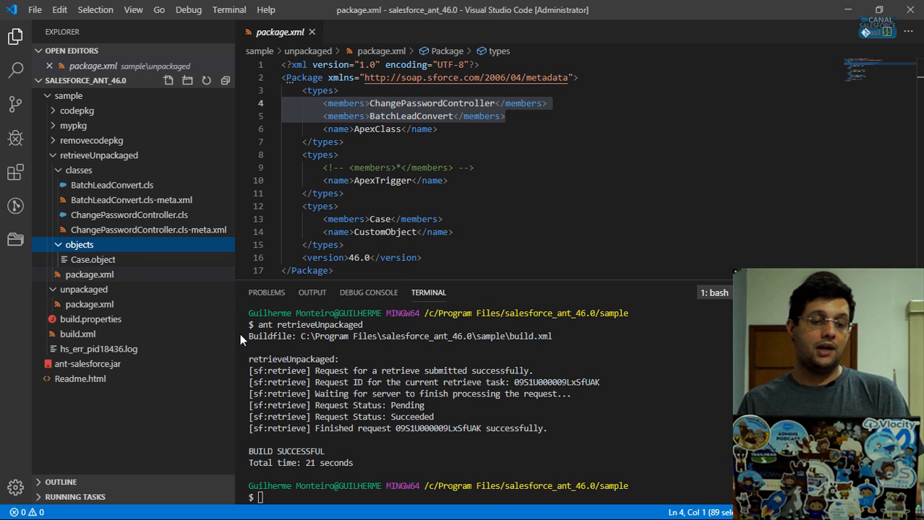
- Compare with the Ant-retrieved Case.object, then open Case's AccountId.field-meta.xml
key(Down)
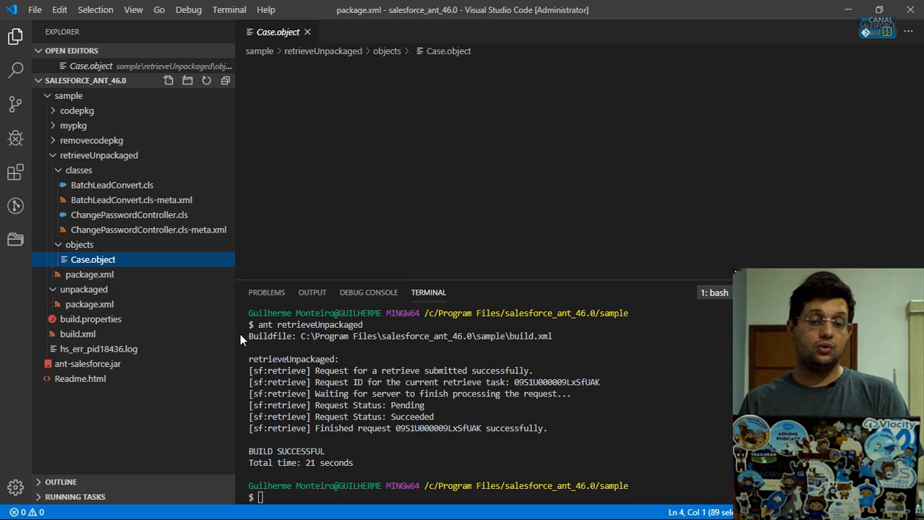
key(alt+Tab)
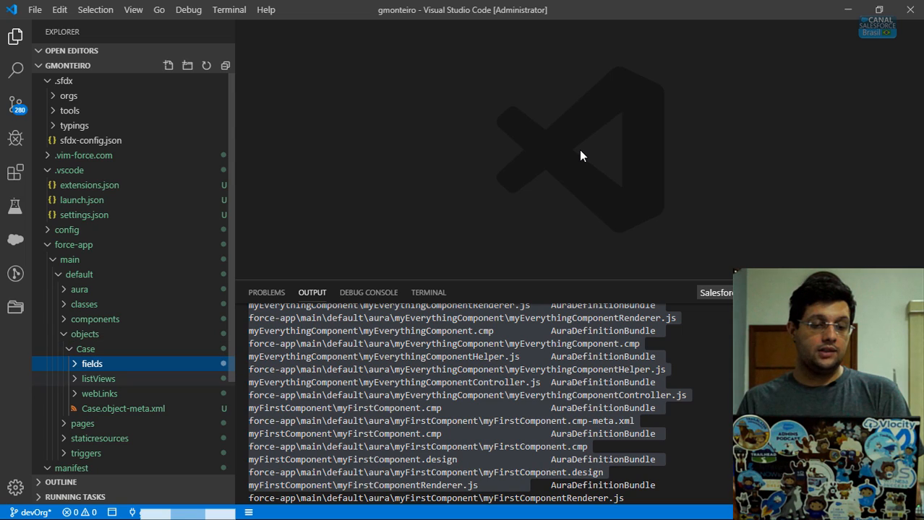
key(Right)
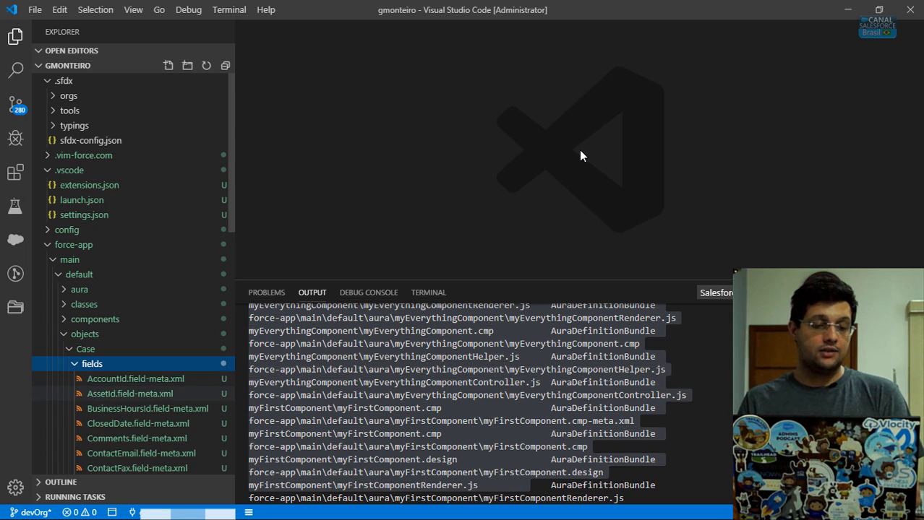
key(Down)
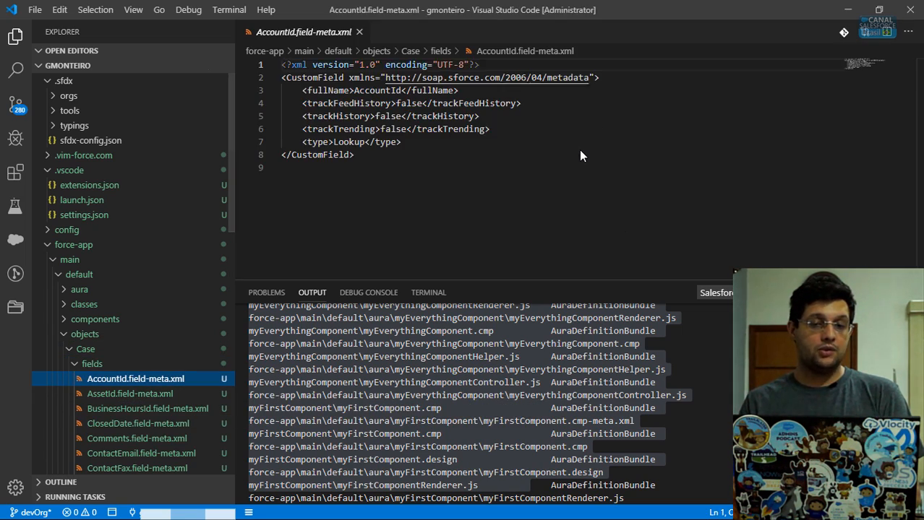
- Select all of the AccountId field definition, then close AccountId.field-meta.xml
click(580, 156)
key(ctrl+a)
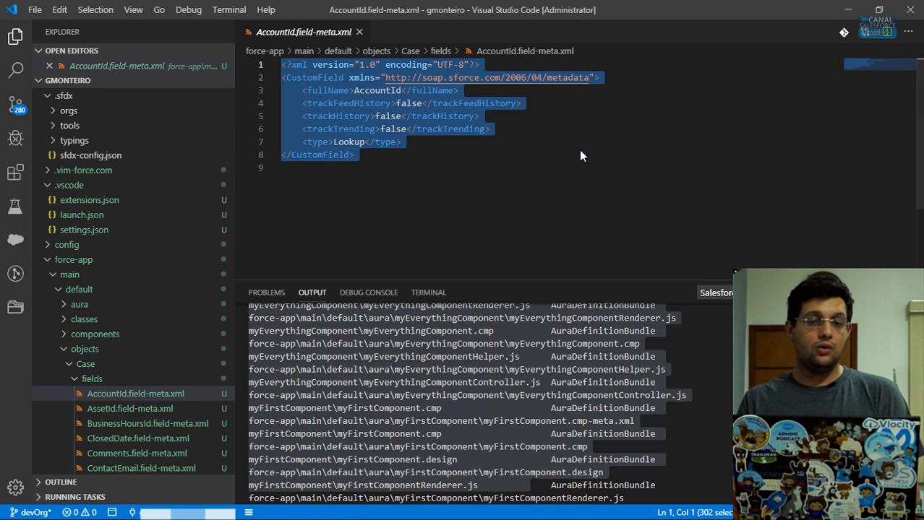
key(ctrl+w)
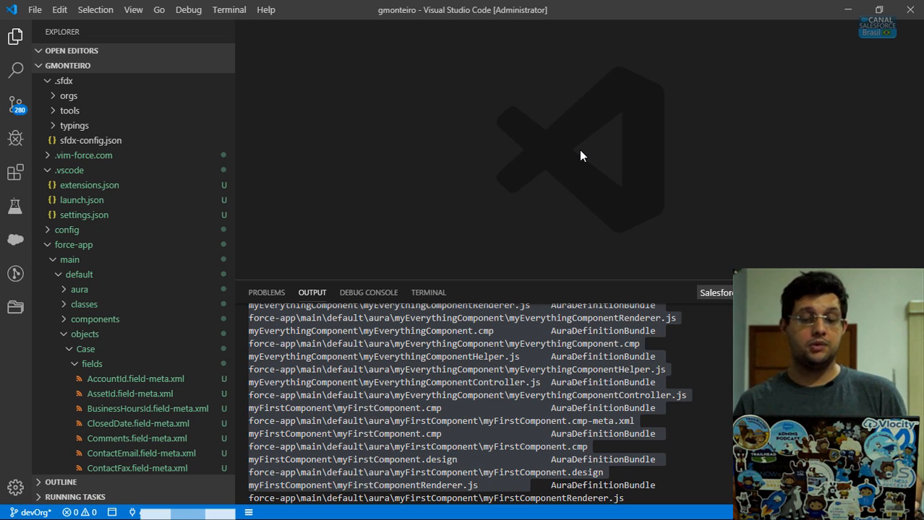
click(343, 331)
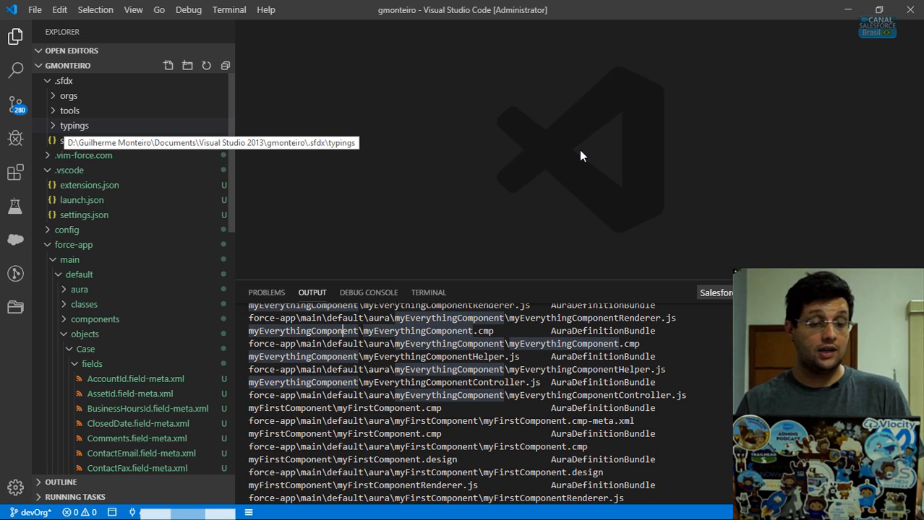
scroll(134, 275, down, 10)
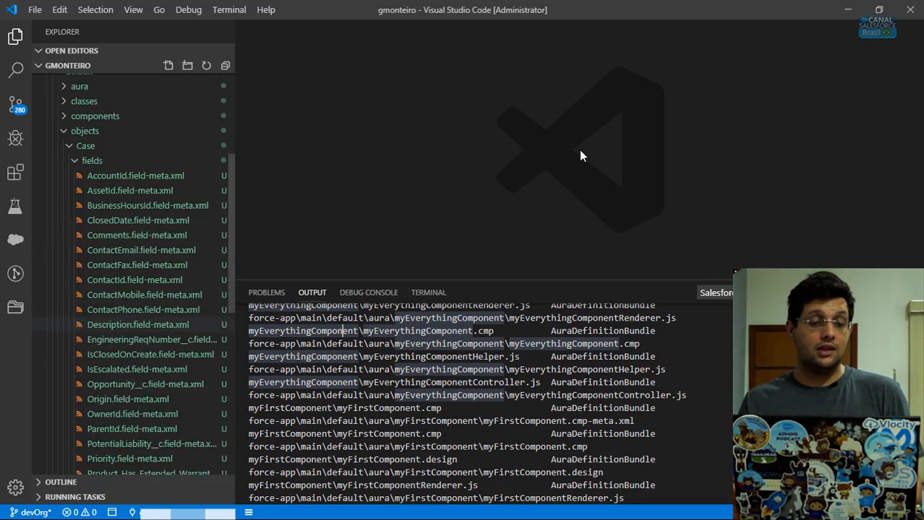
scroll(133, 274, up, 10)
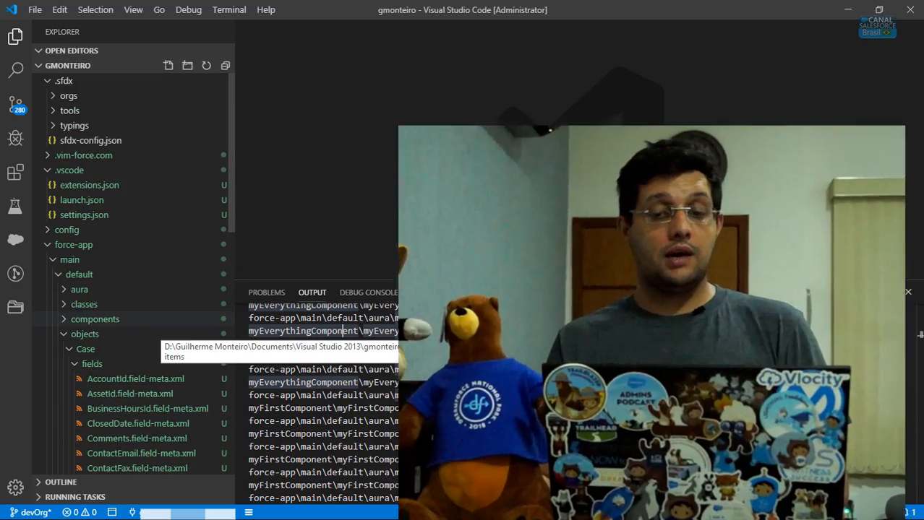